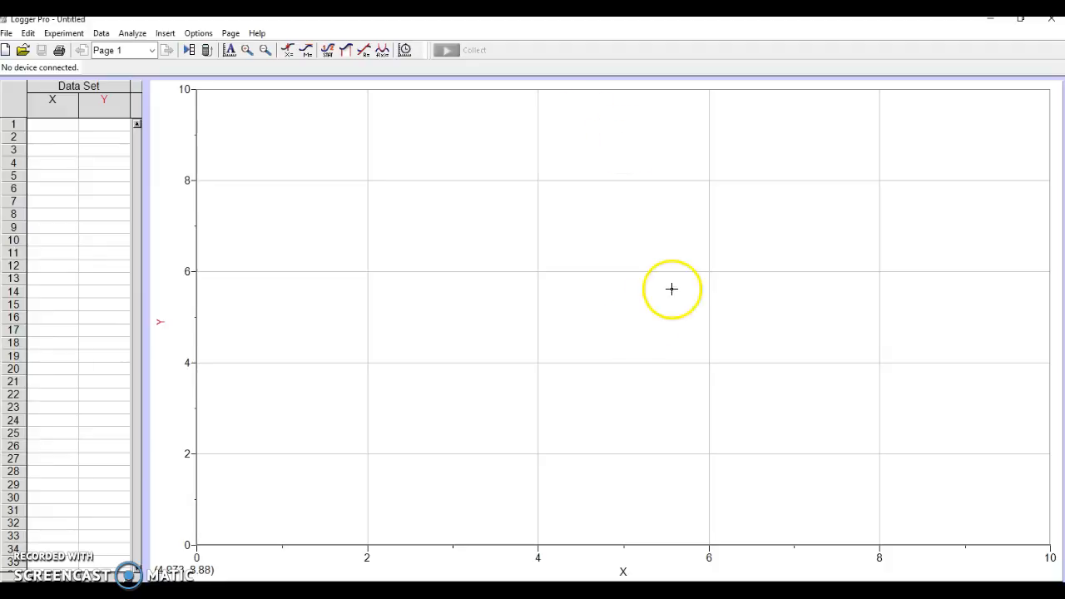
key(Tab)
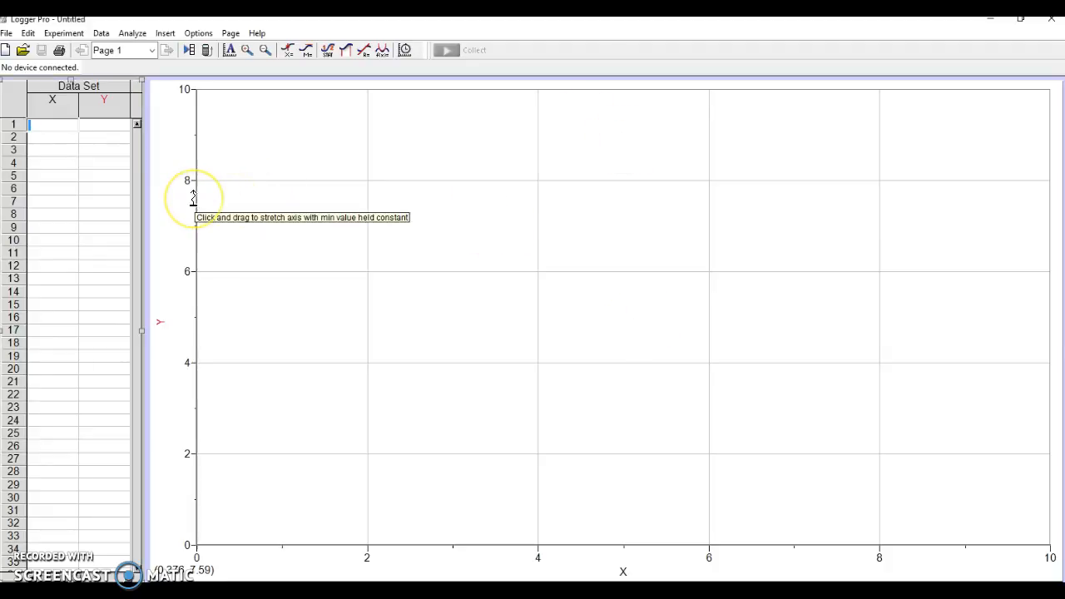
click(185, 147)
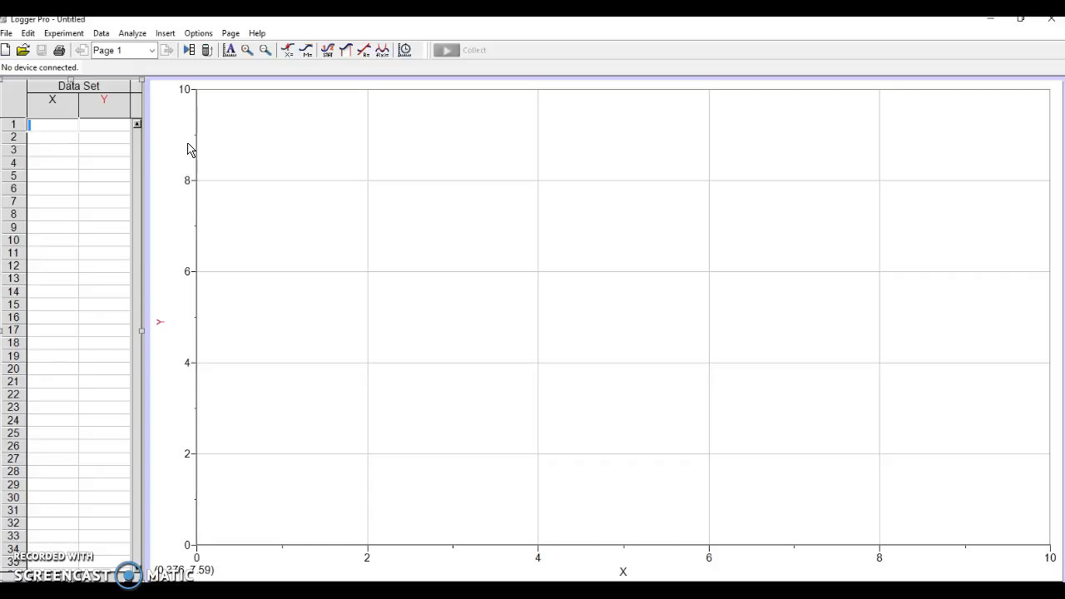
click(188, 128)
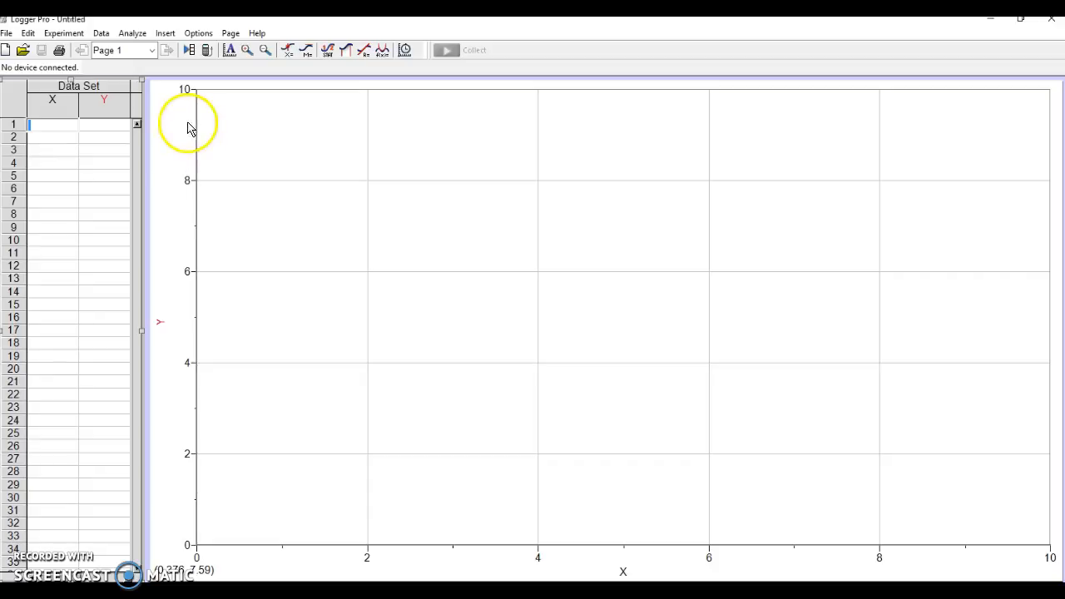
Start inserting a movie and browse to the Images folder in 2016-17, Physics II, Unit 2--Kinematics and Energy.
click(164, 34)
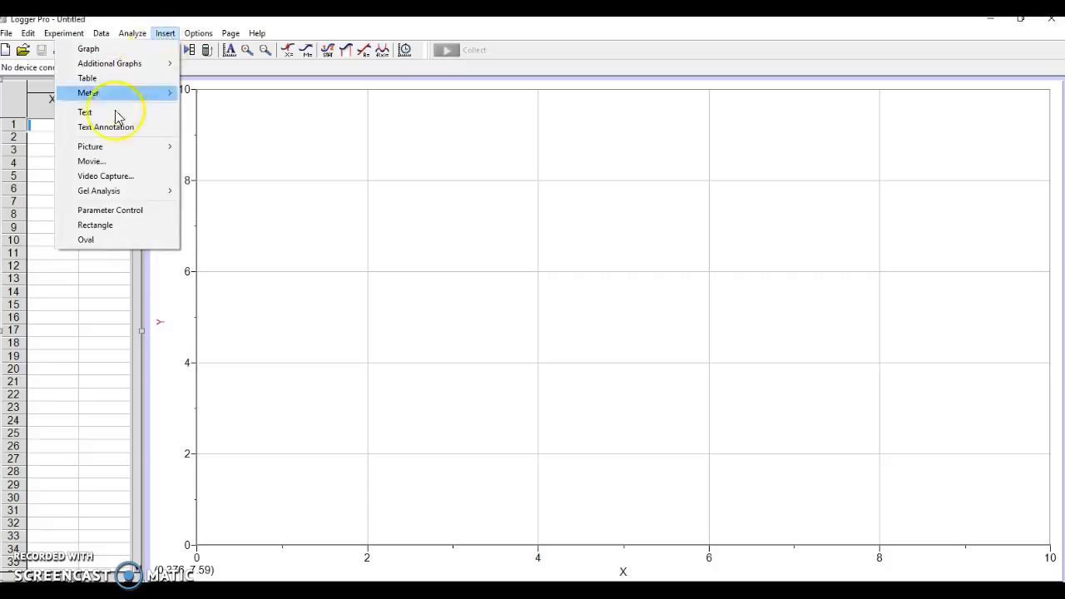
click(94, 162)
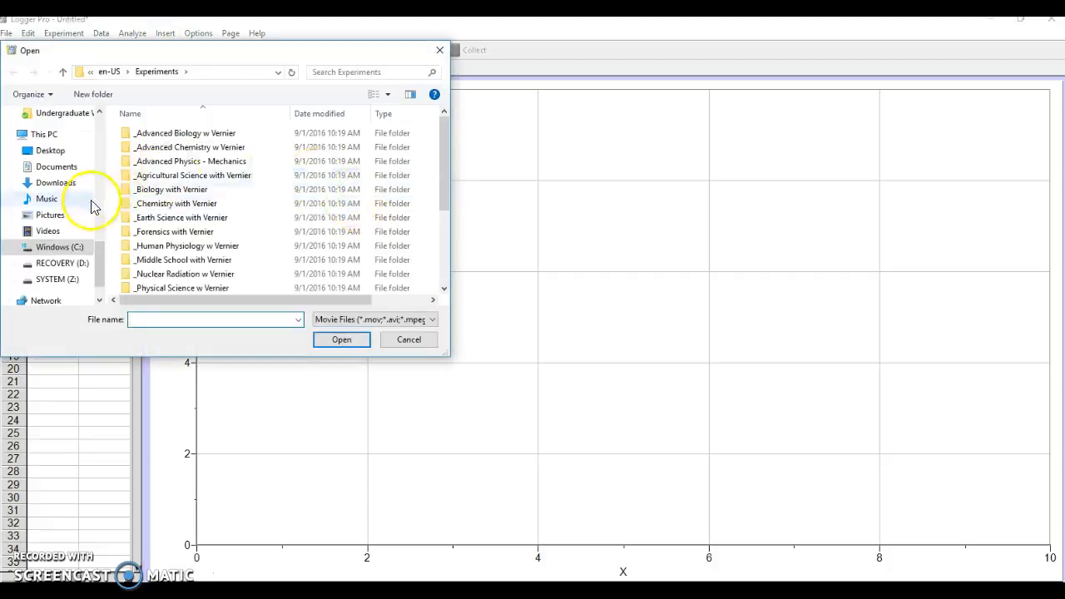
scroll(33, 196, up, 10)
click(41, 199)
click(171, 155)
double_click(173, 157)
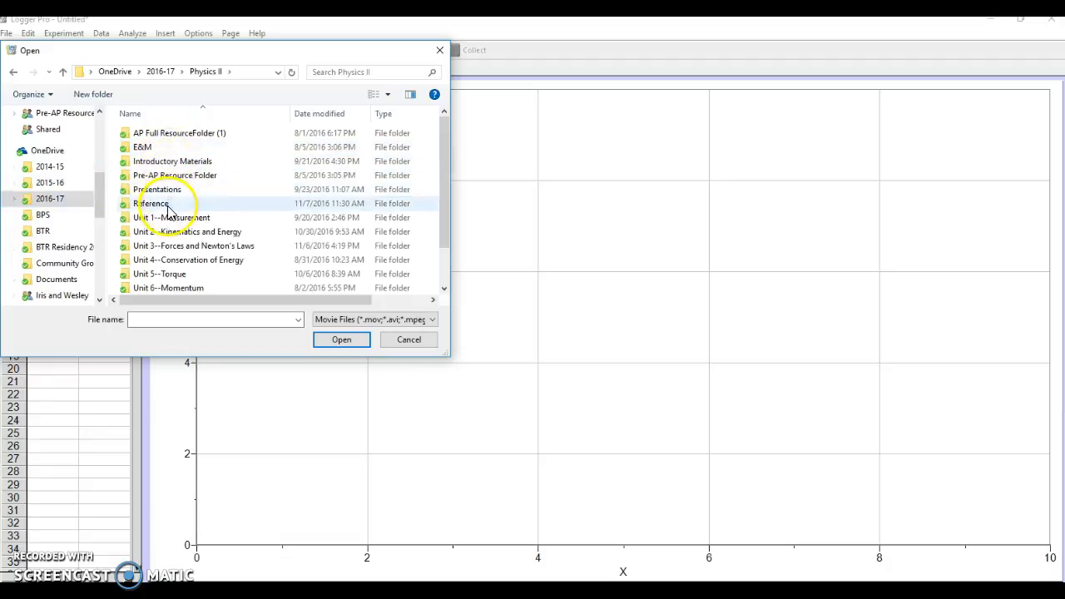
click(176, 234)
double_click(175, 235)
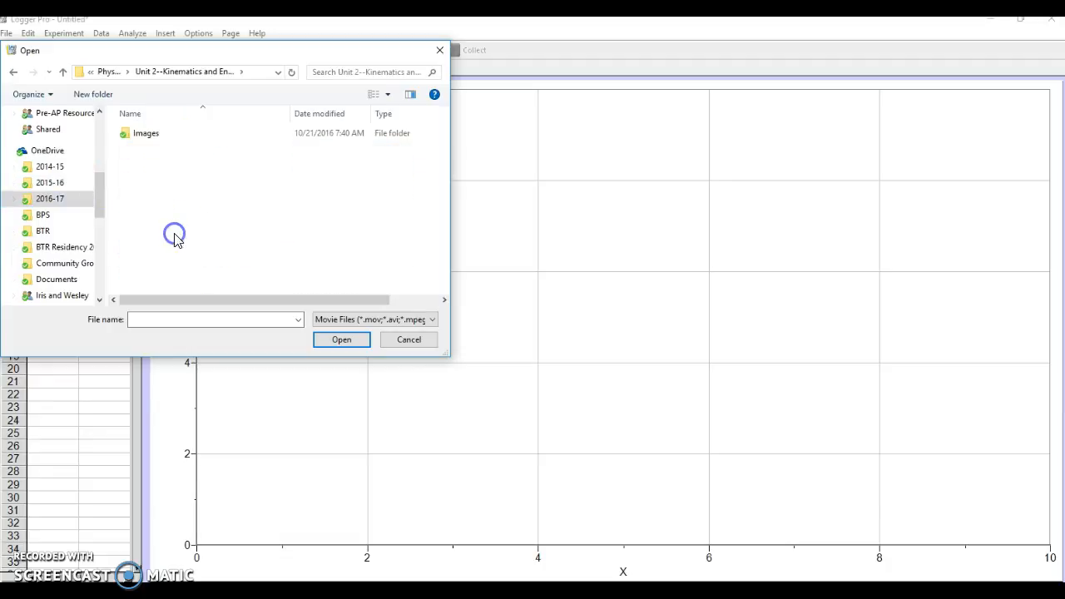
click(147, 137)
double_click(147, 137)
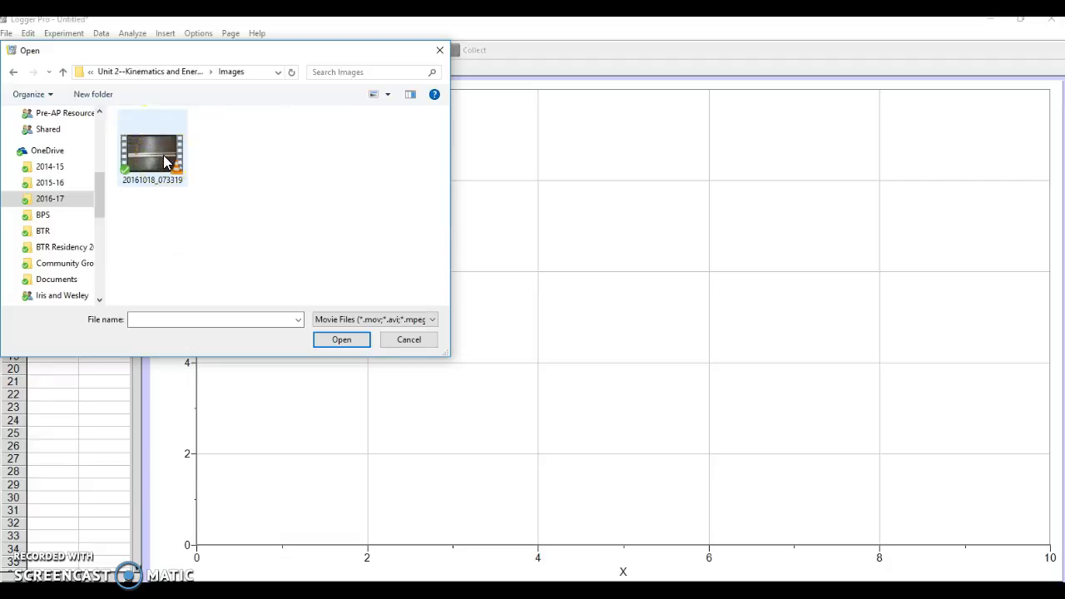
Insert the movie 20161018_073319 and move it up and to the right so its playback controls are accessible.
click(164, 161)
click(360, 346)
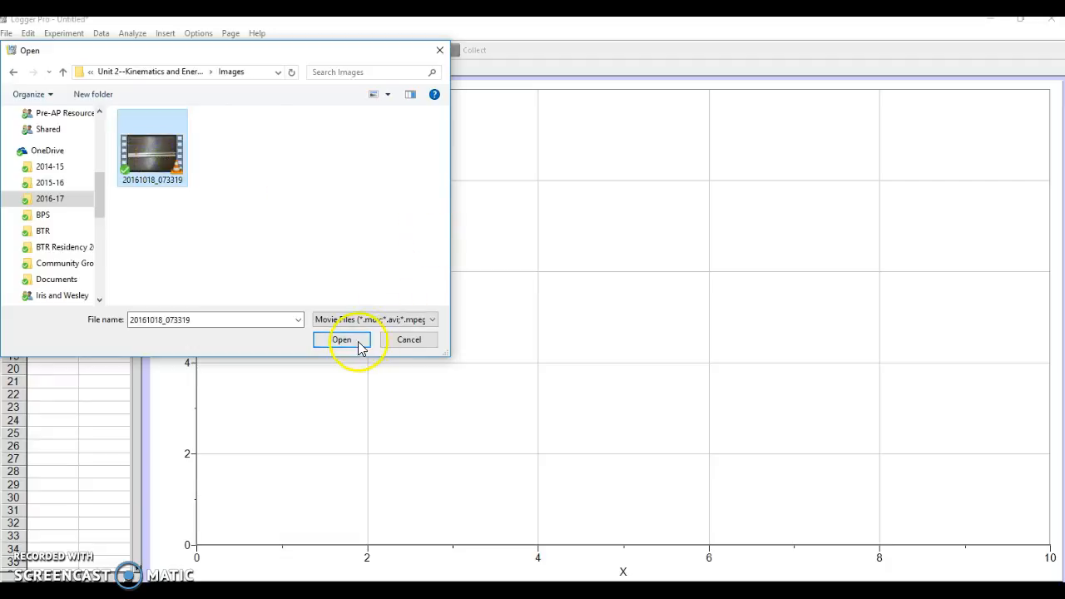
click(360, 346)
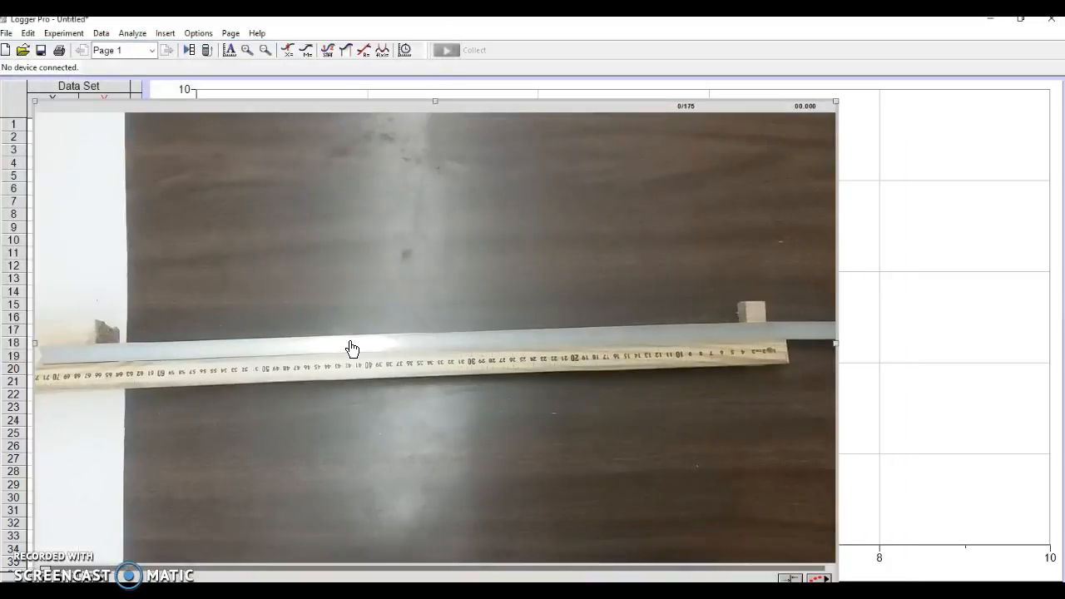
click(589, 283)
drag(563, 110, 611, 72)
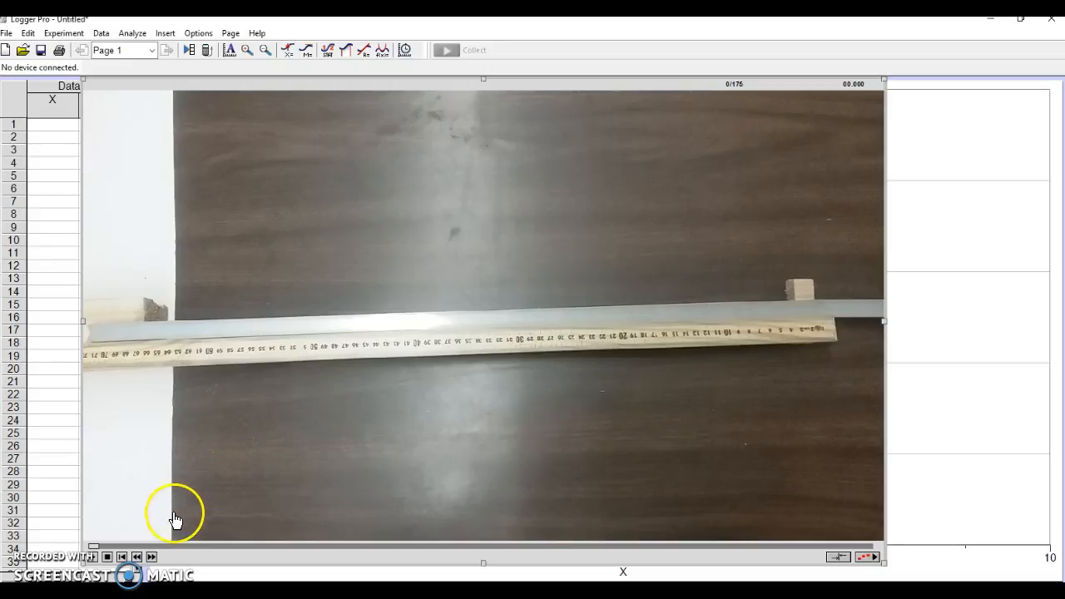
Advance the movie frame by frame to frame 19, where the moving object reaches the zero end of the ruler.
click(151, 557)
click(151, 556)
click(151, 557)
click(152, 557)
click(151, 557)
click(151, 557)
click(152, 557)
double_click(151, 557)
double_click(151, 557)
double_click(151, 557)
double_click(151, 557)
click(152, 557)
click(152, 557)
click(151, 557)
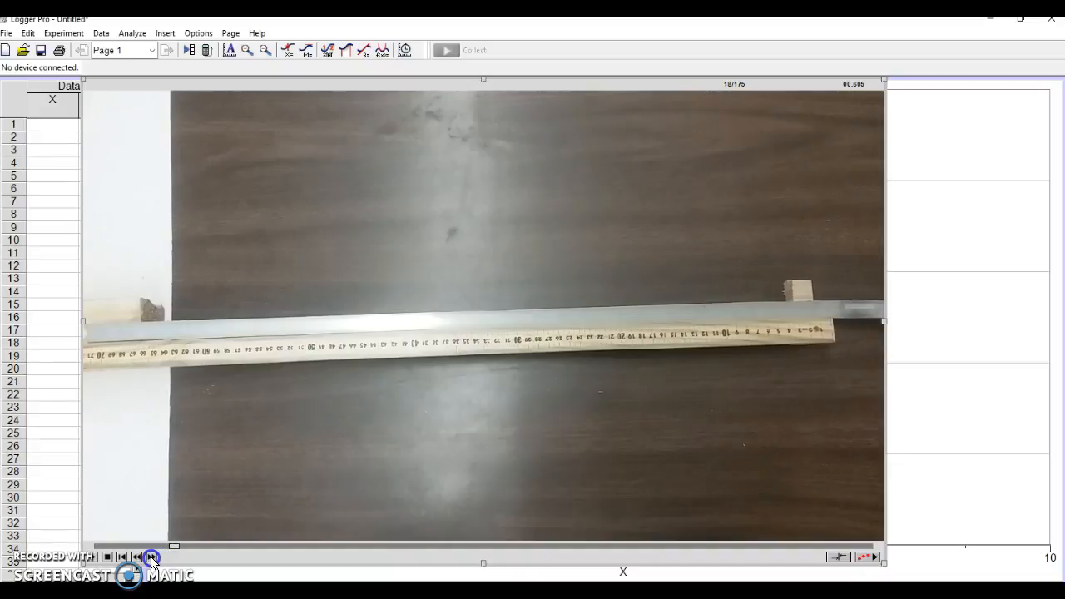
click(151, 556)
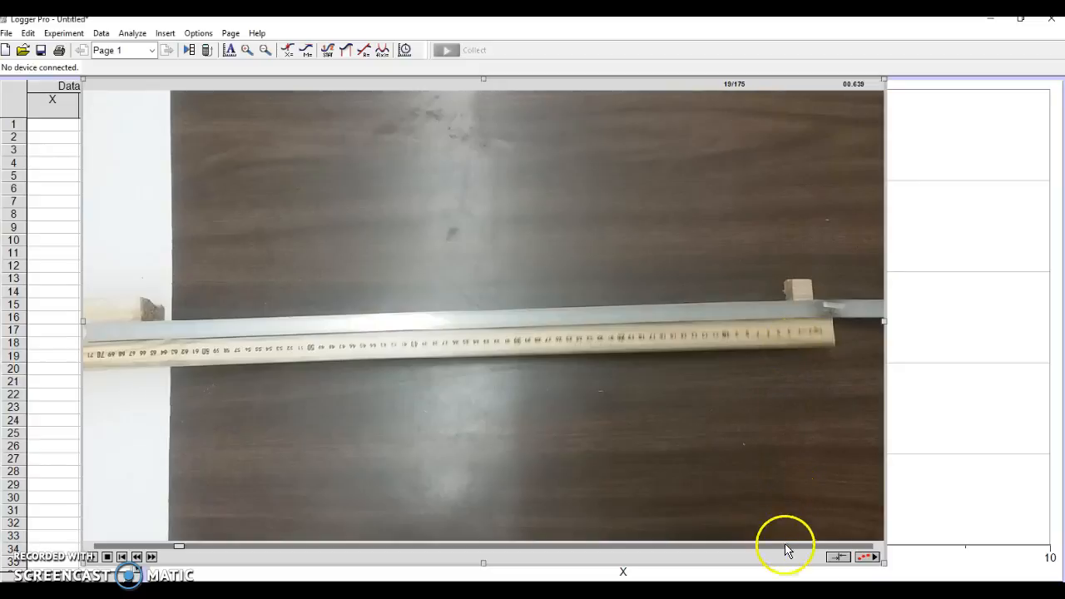
Show the video analysis tools and set the movie scale to 0.7 m along the ruler from its zero end to the 70 cm mark.
click(872, 563)
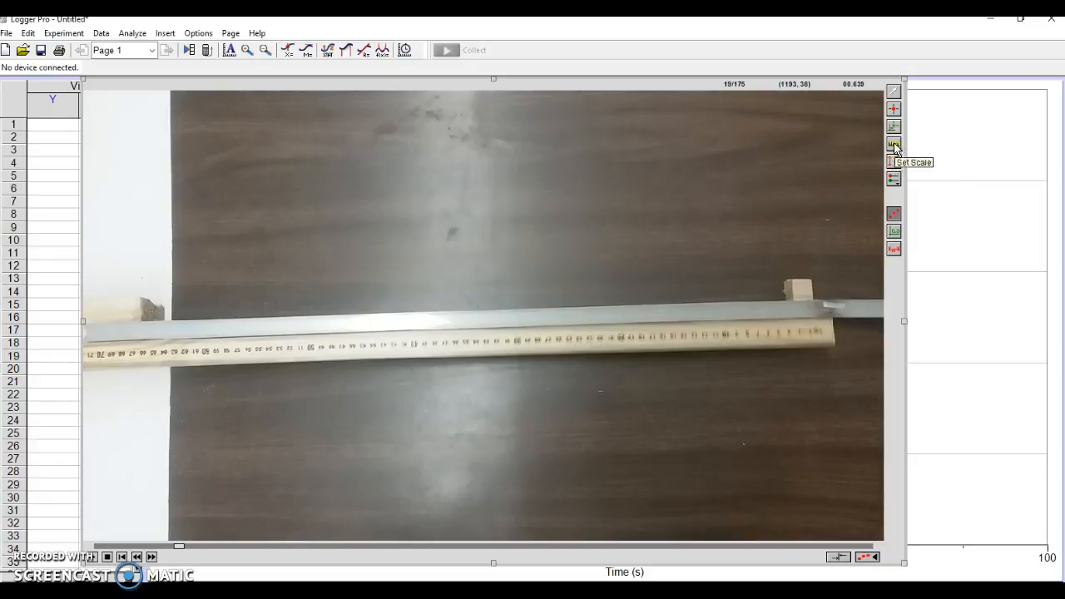
click(894, 144)
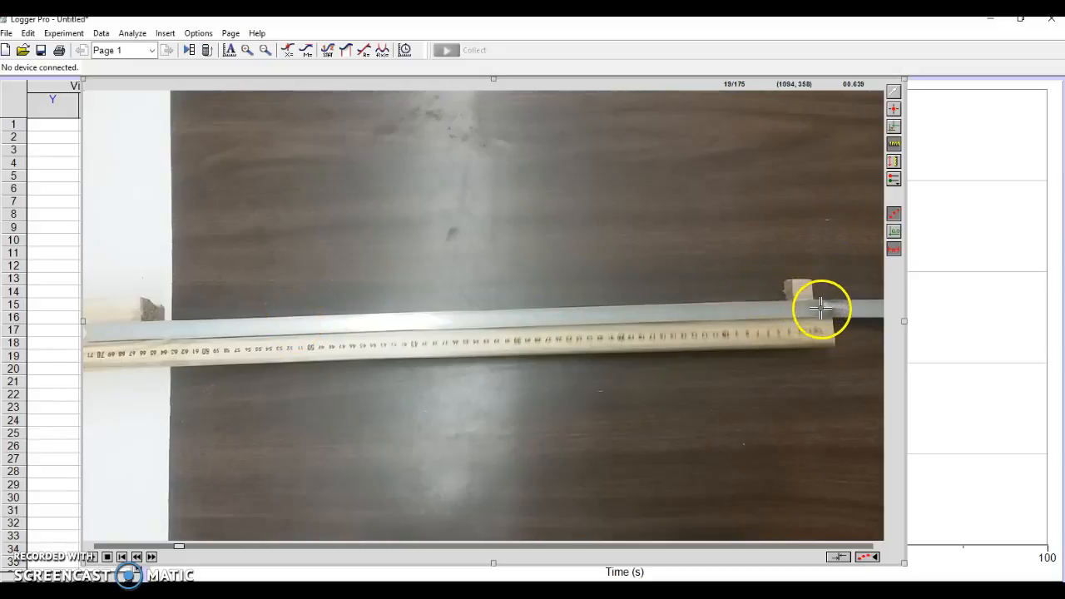
drag(829, 313, 829, 313)
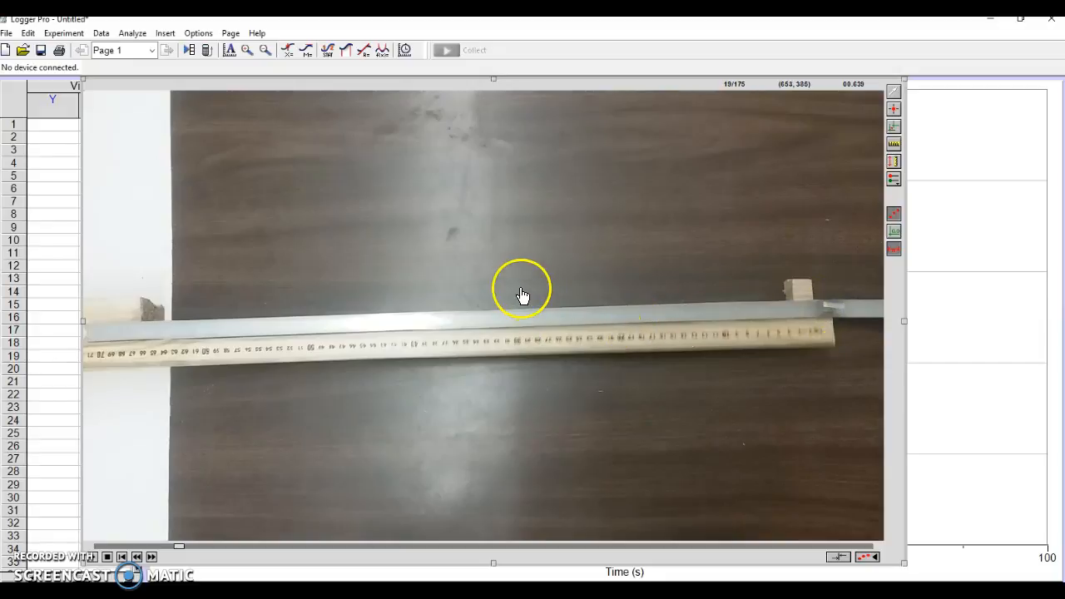
click(894, 144)
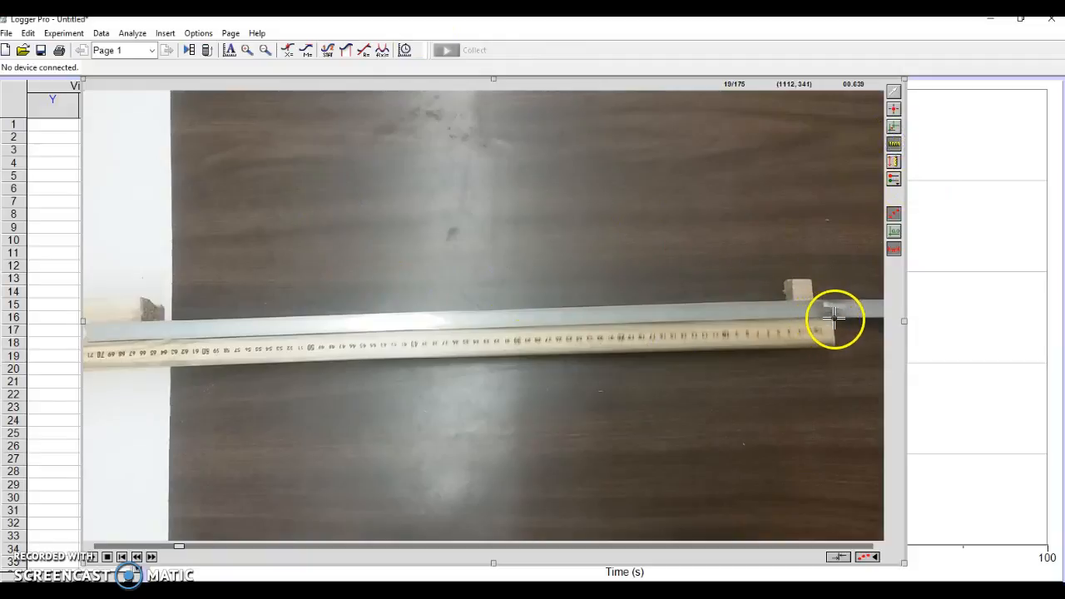
drag(830, 316, 101, 347)
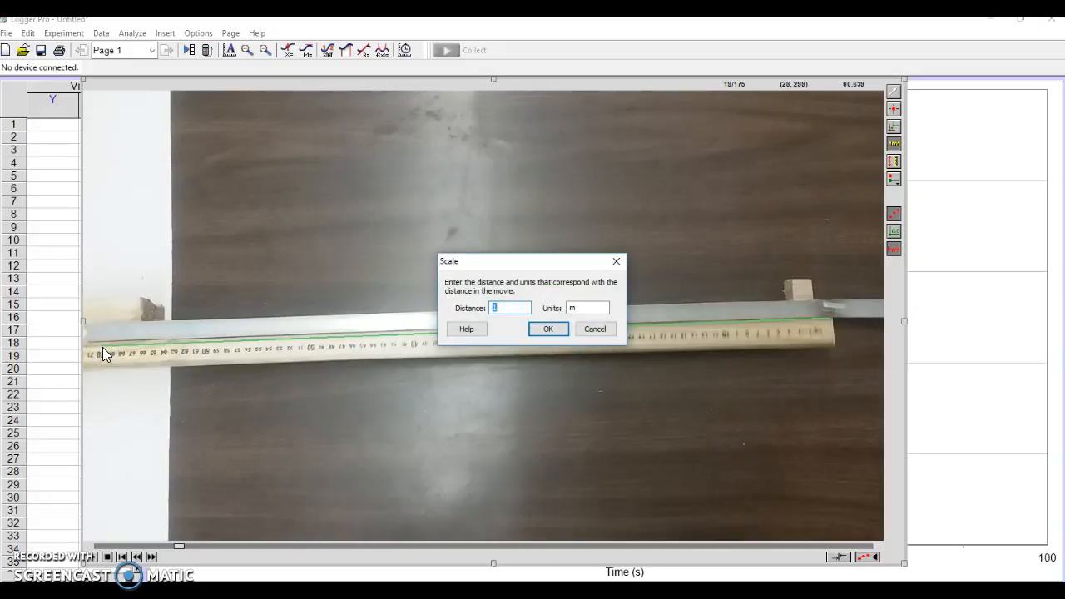
drag(528, 267, 532, 209)
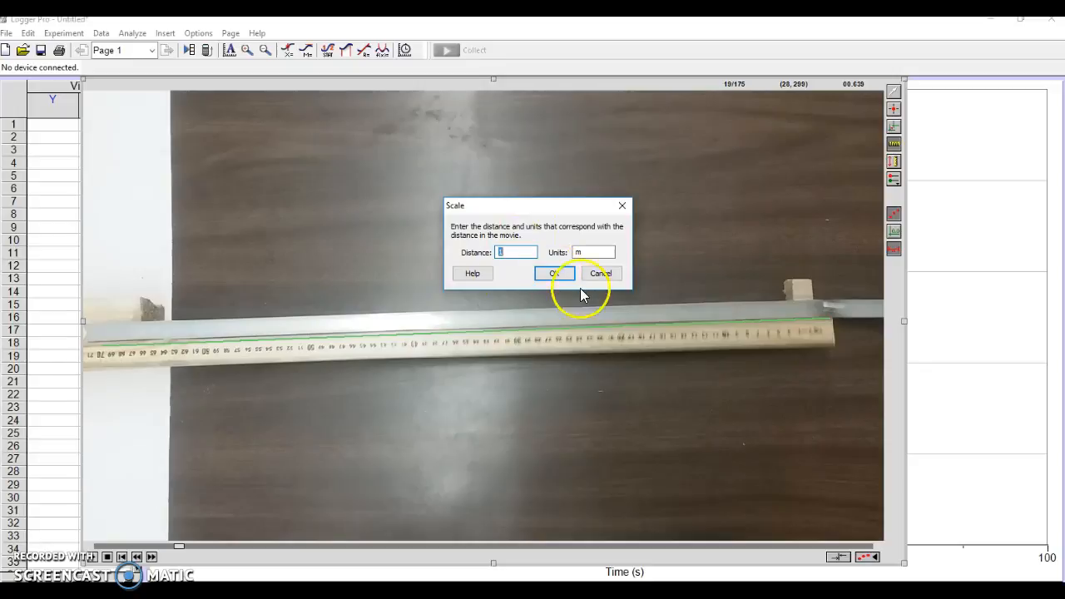
click(586, 253)
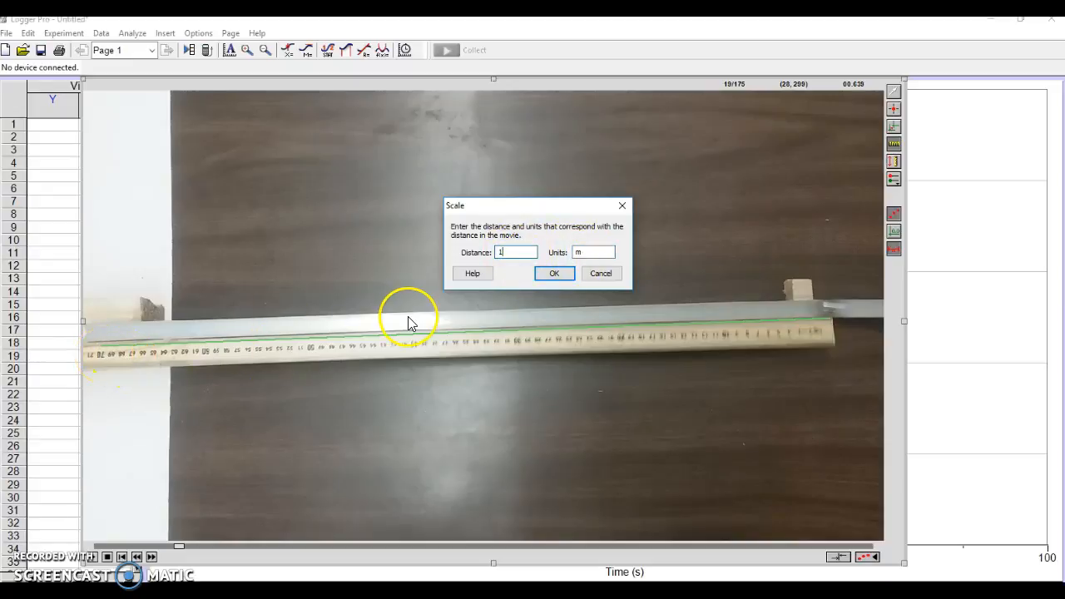
key(BackSpace)
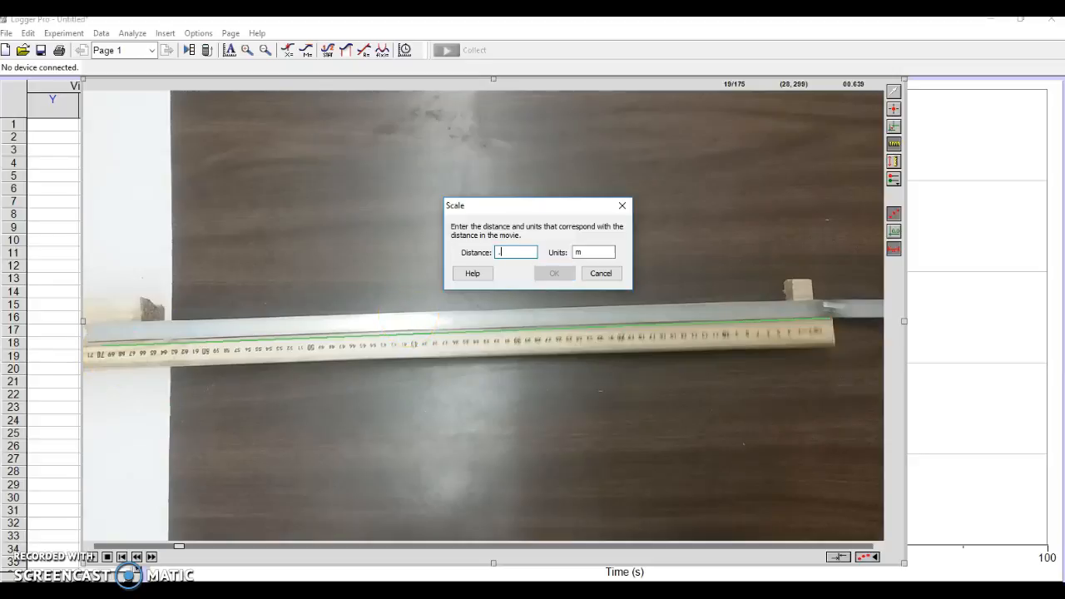
text(.7)
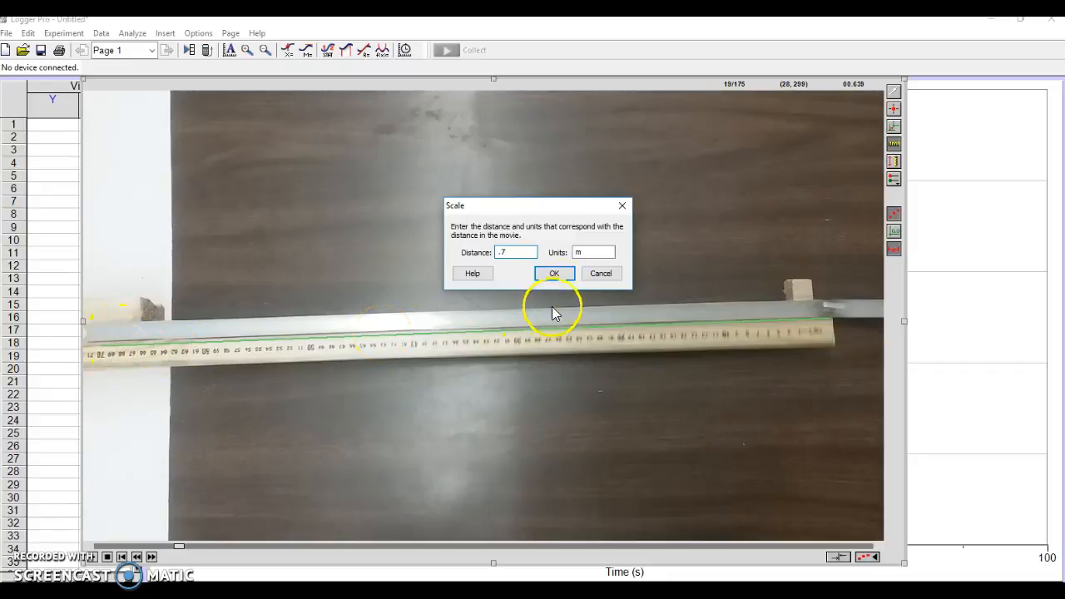
click(563, 275)
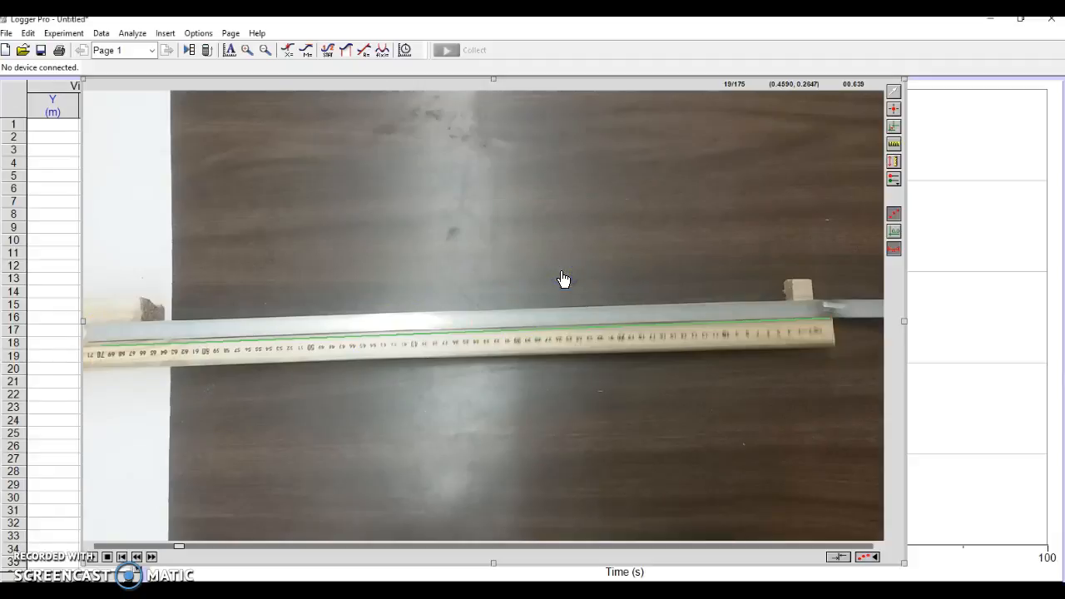
Use Add Point to mark the moving object's position on the track in every frame from frame 19 through frame 75.
click(894, 110)
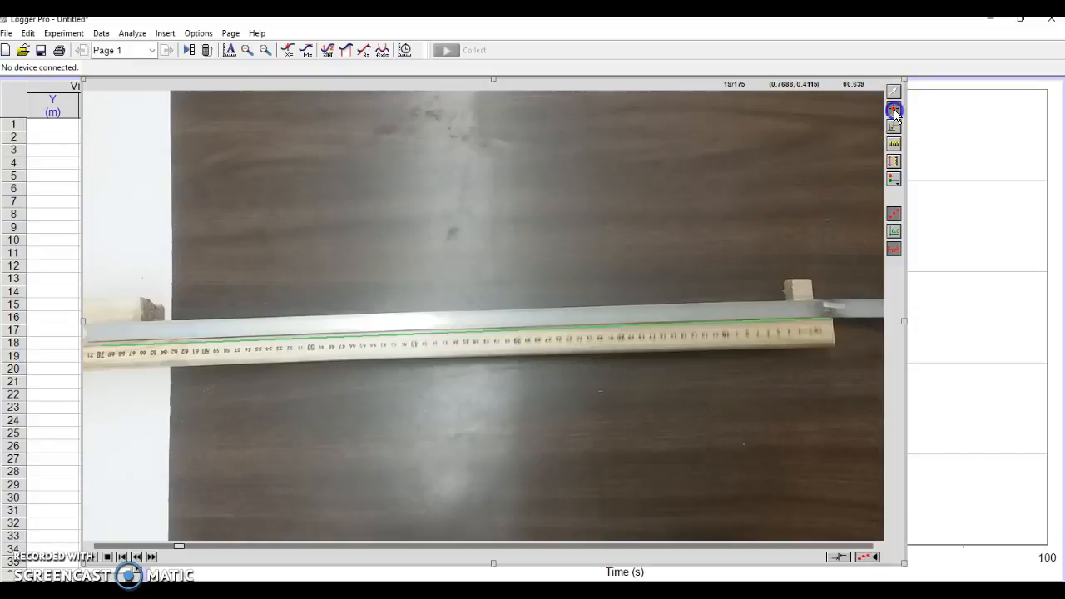
drag(853, 223, 828, 310)
click(827, 309)
drag(827, 308, 812, 309)
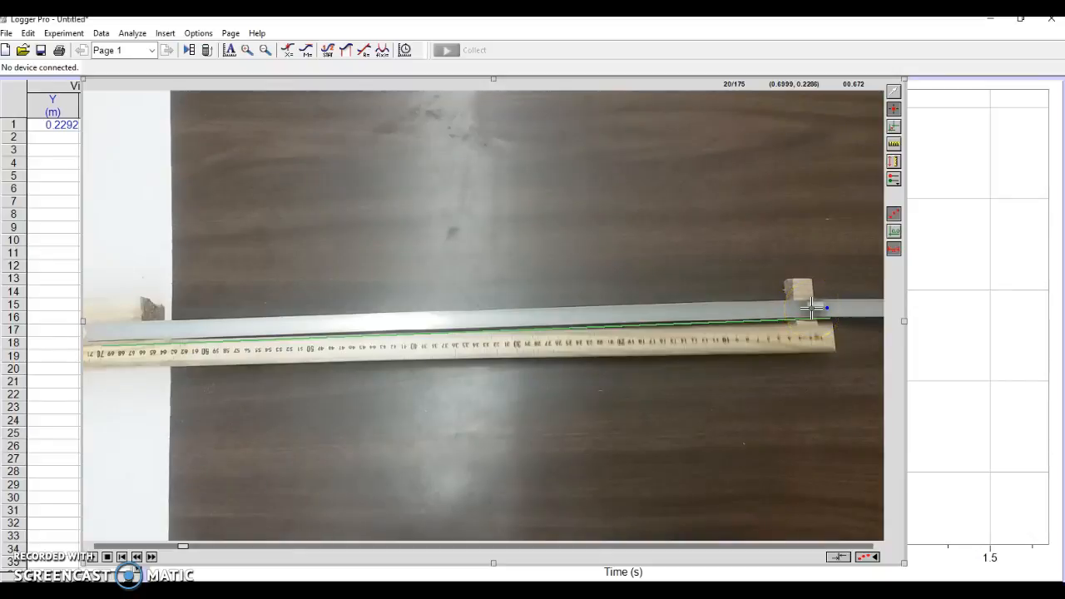
click(813, 309)
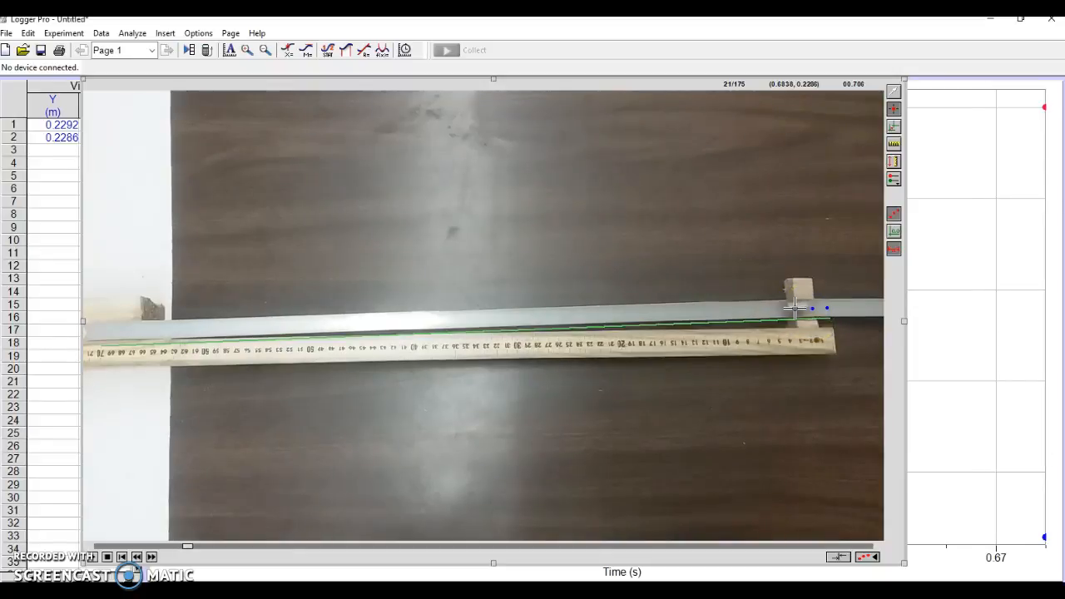
click(796, 309)
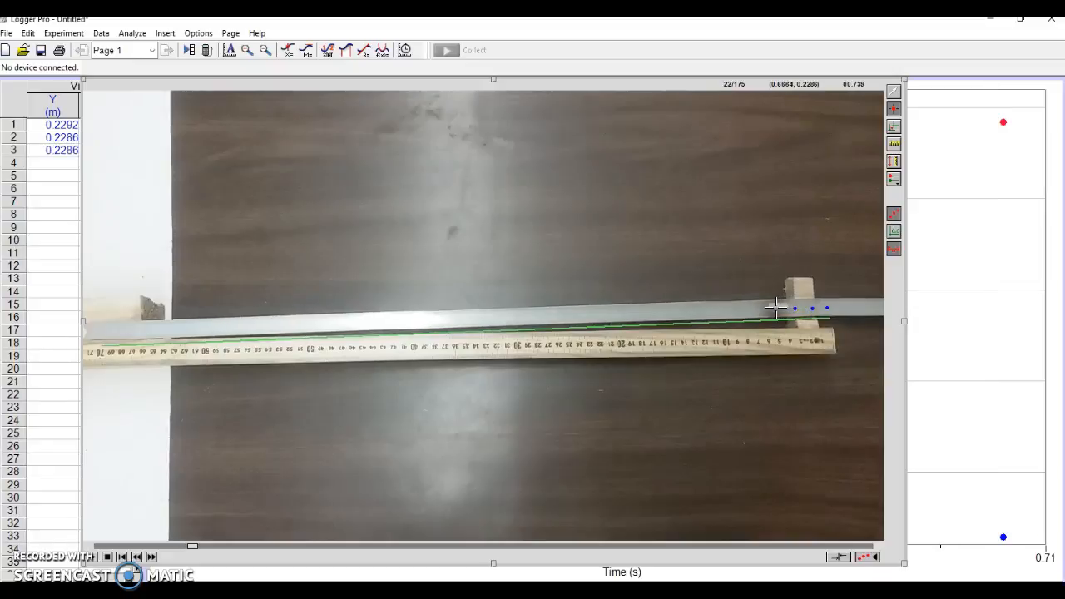
click(776, 309)
click(756, 309)
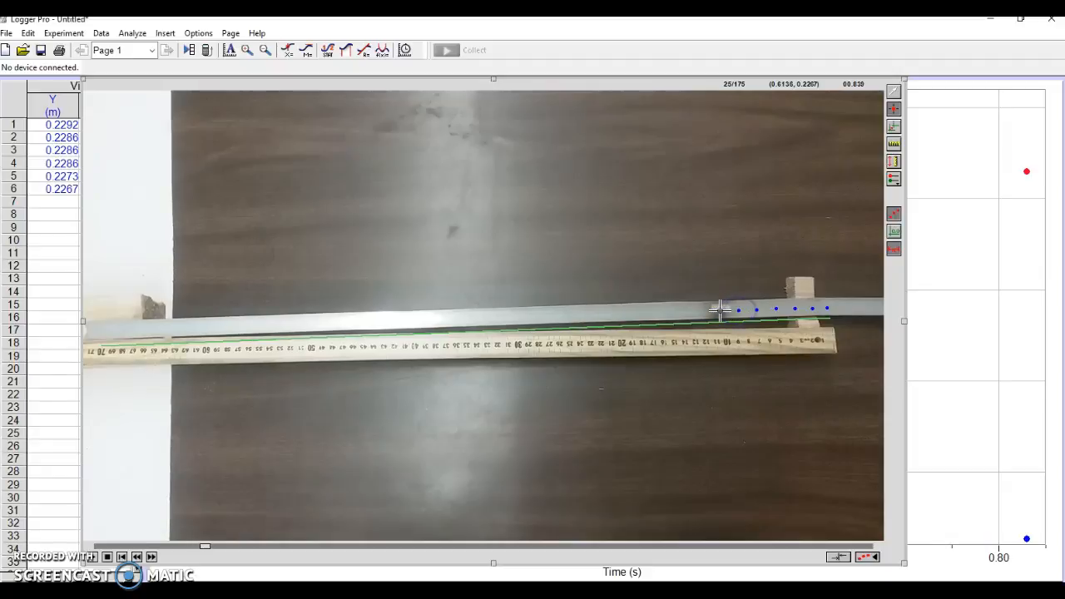
click(720, 311)
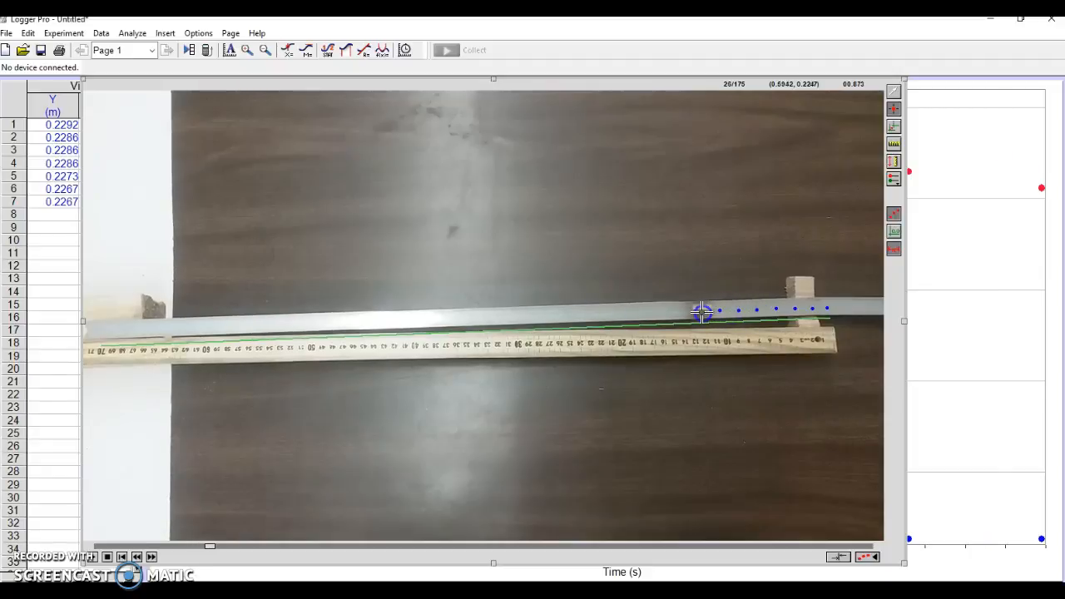
click(702, 310)
click(682, 312)
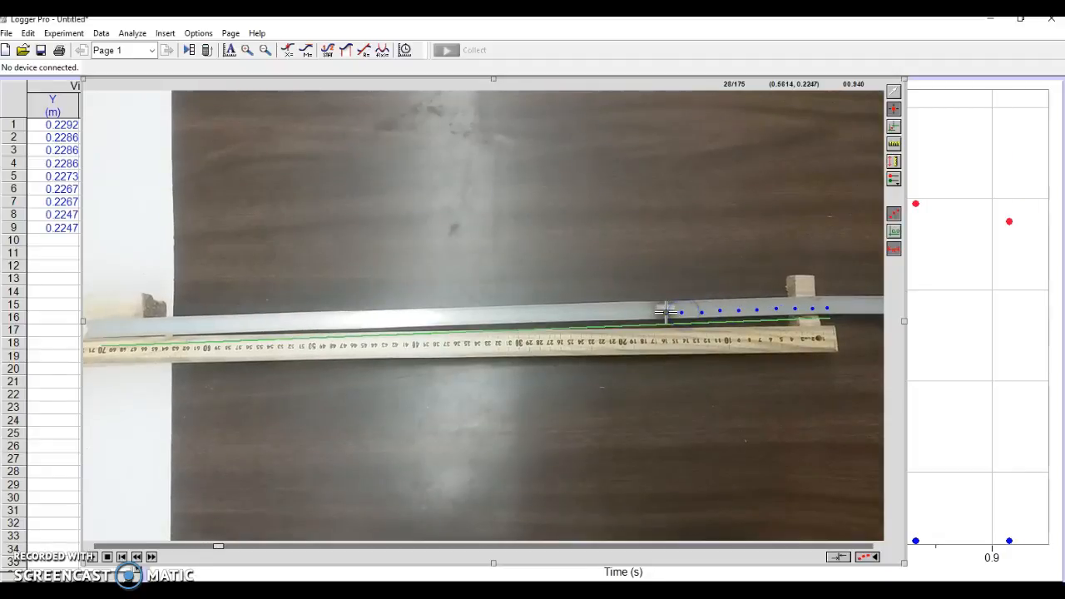
click(666, 312)
click(647, 312)
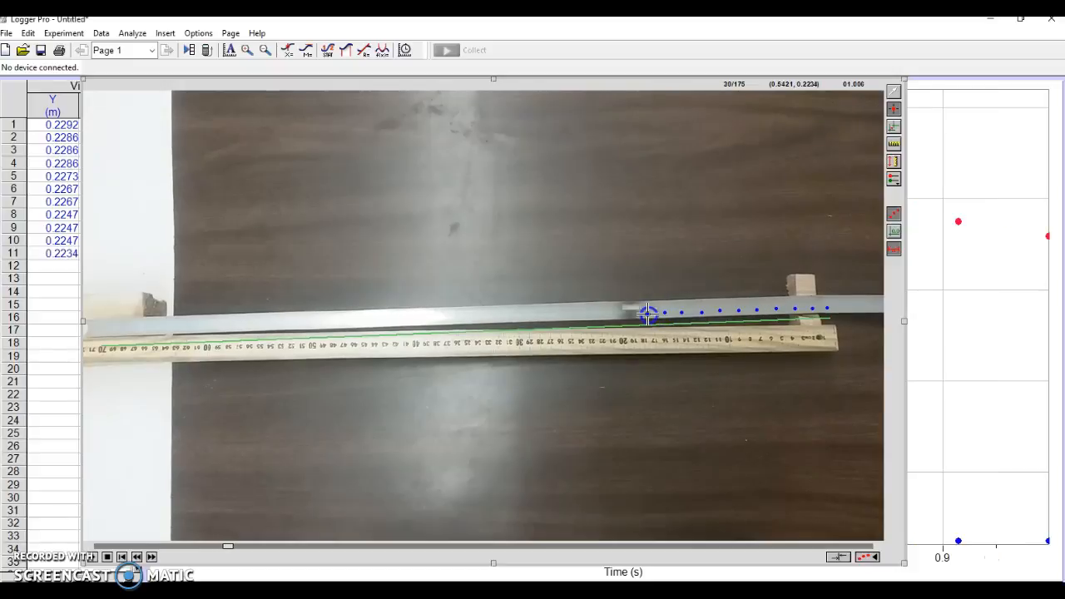
click(630, 312)
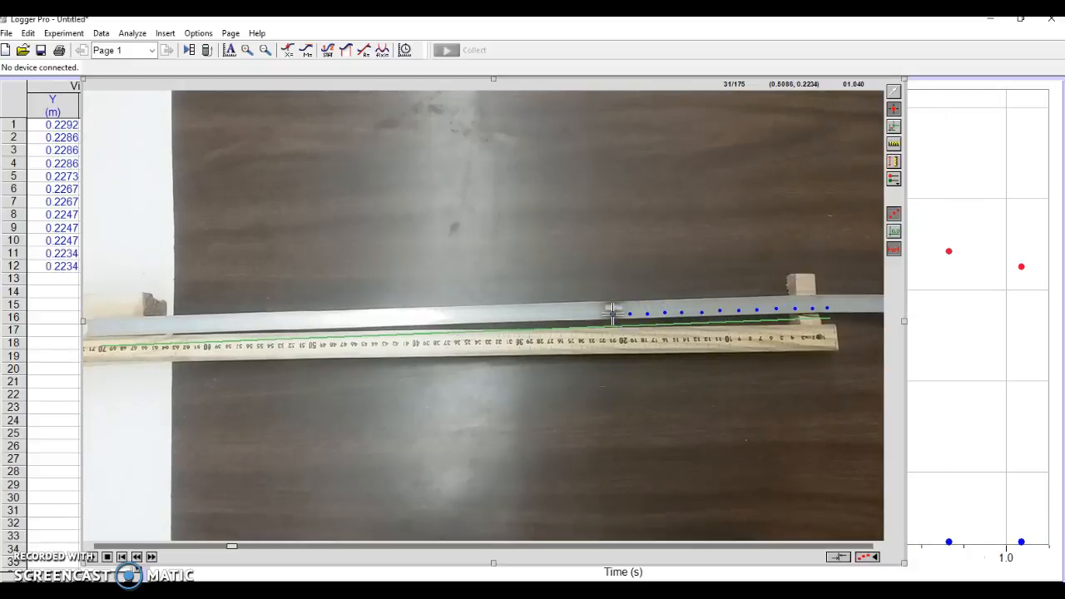
click(613, 312)
click(596, 312)
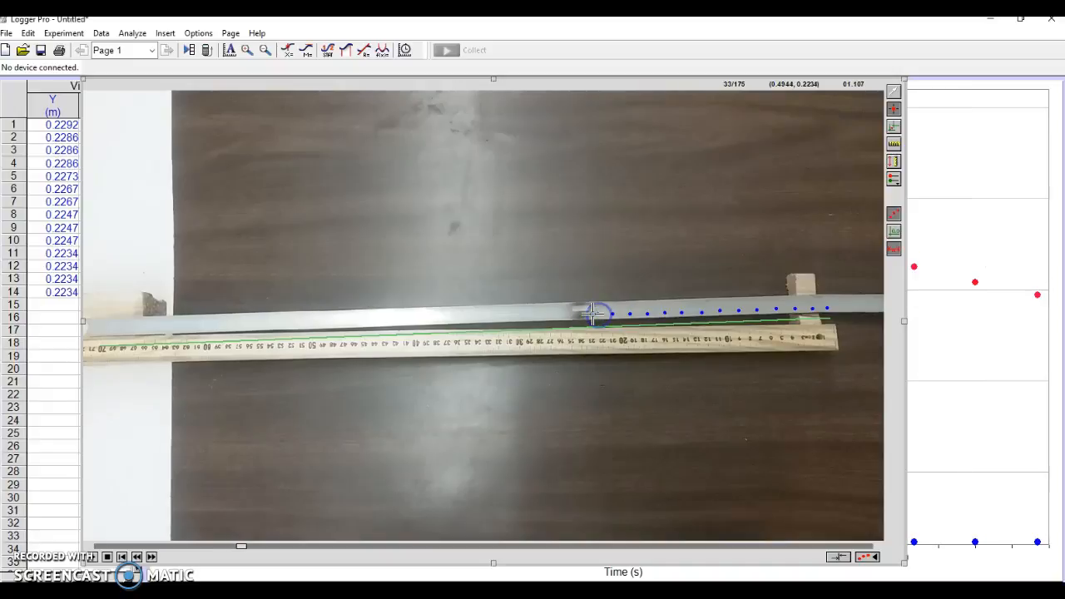
click(580, 313)
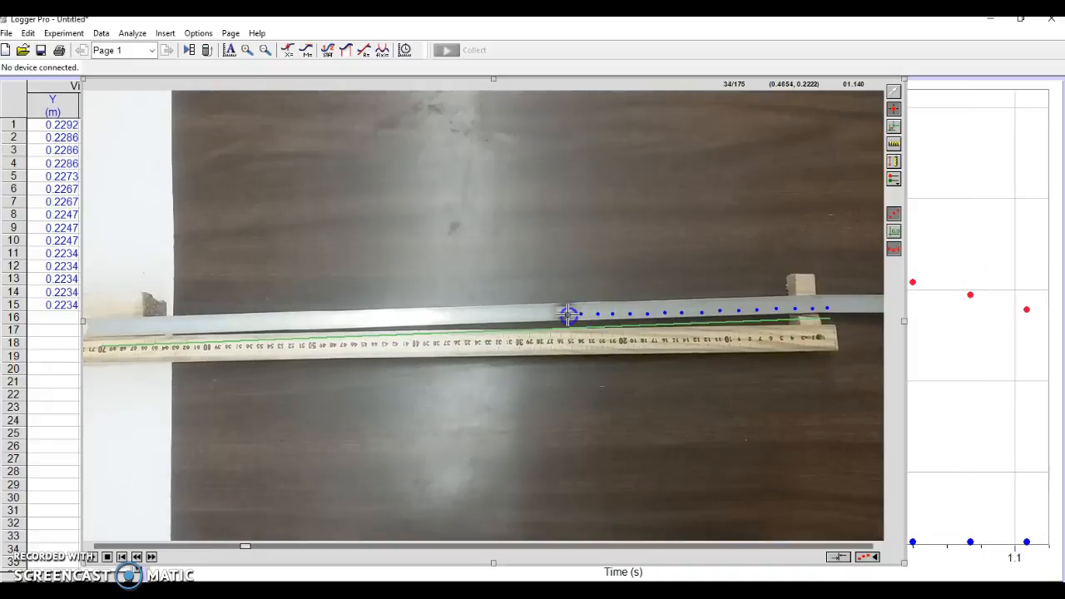
click(567, 313)
click(551, 314)
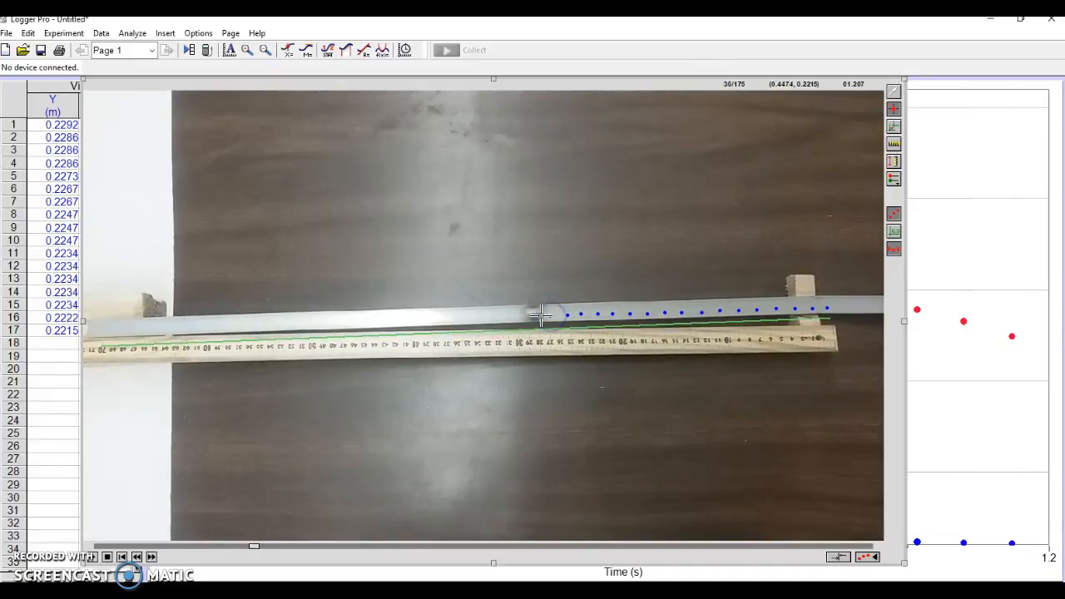
click(535, 315)
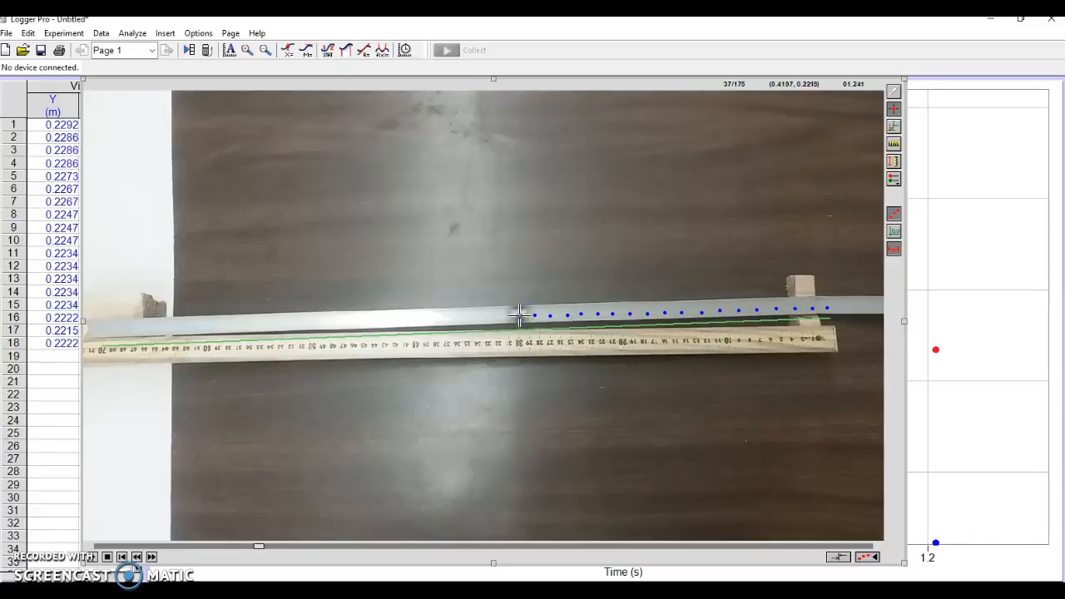
click(519, 315)
click(507, 316)
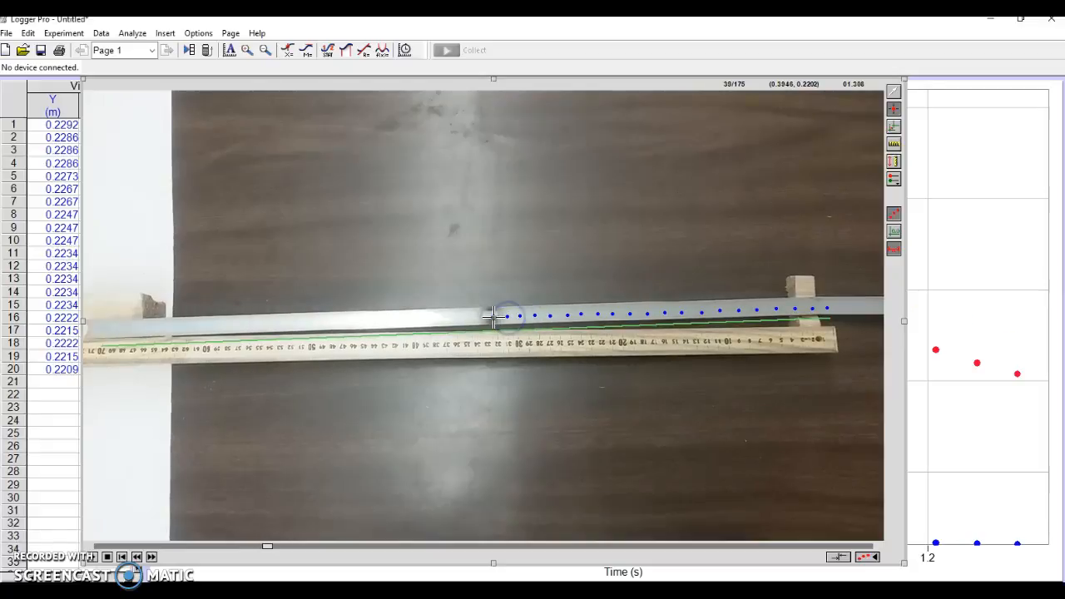
click(491, 315)
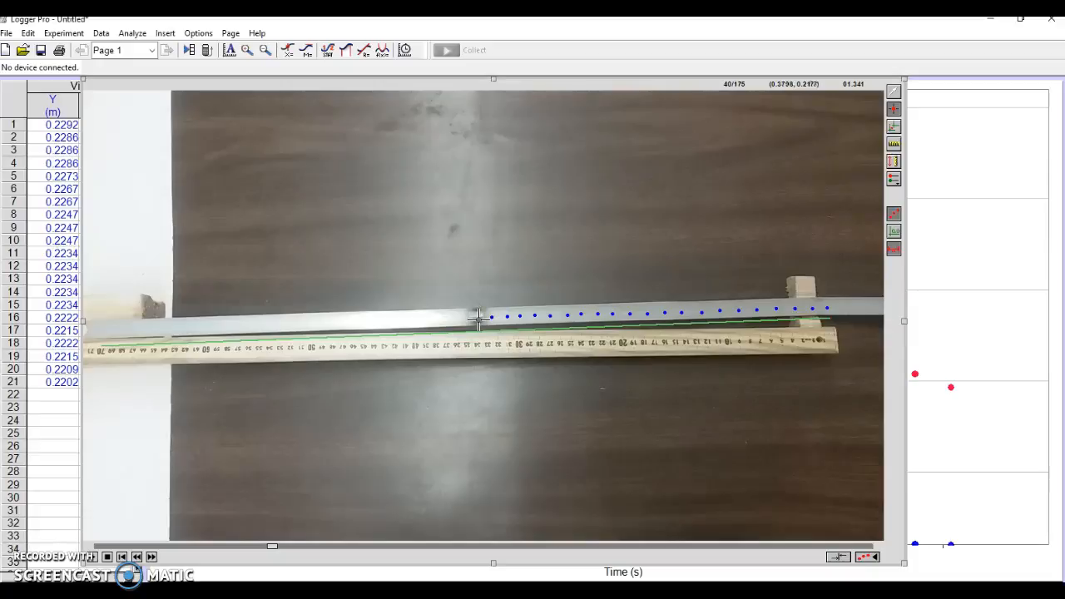
click(479, 316)
click(465, 319)
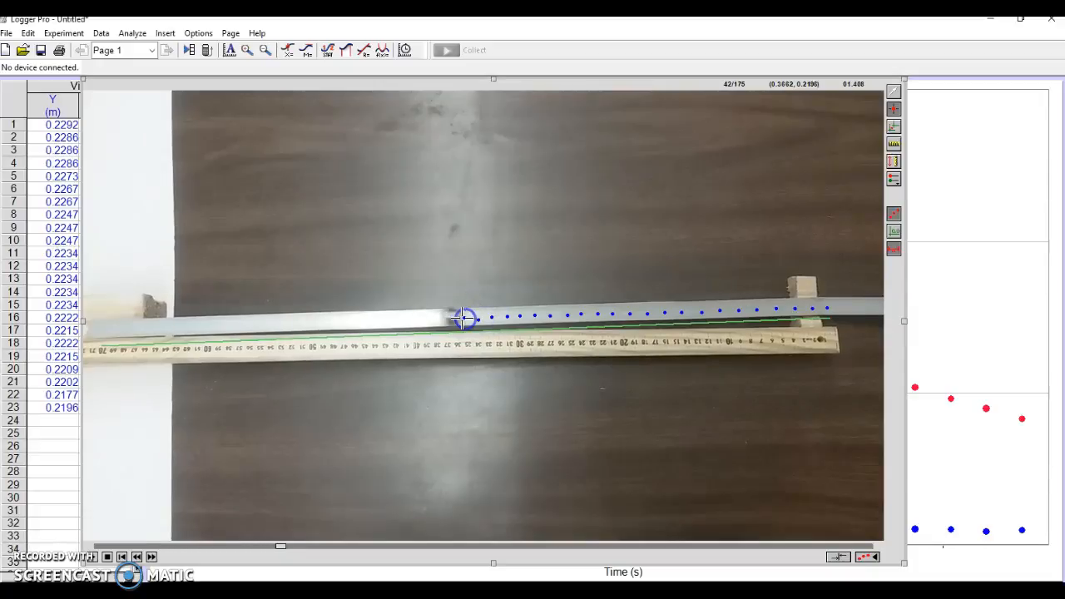
click(452, 318)
click(440, 318)
click(429, 319)
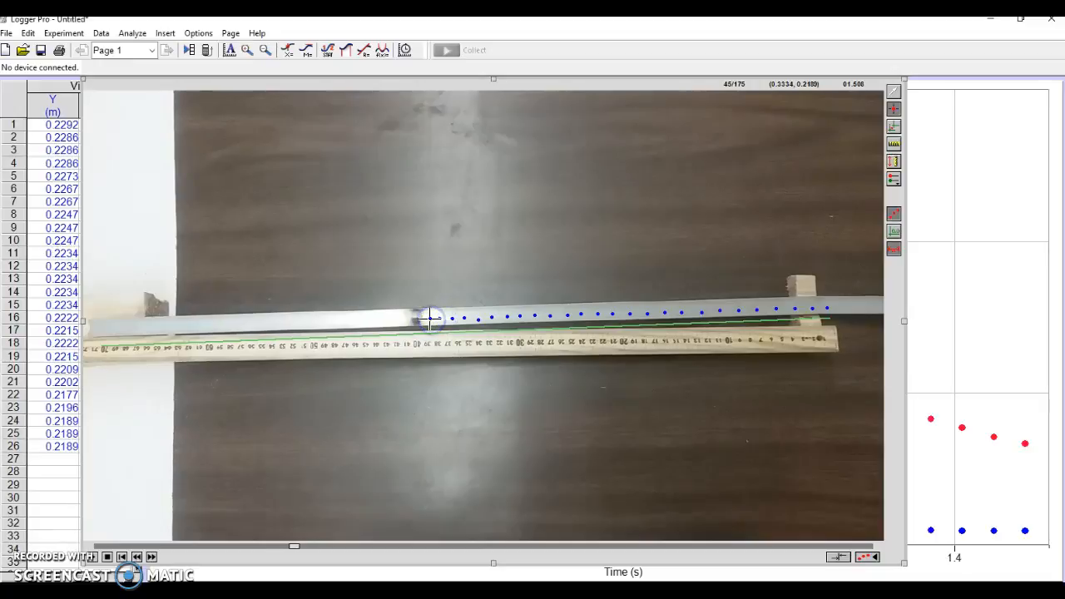
click(418, 318)
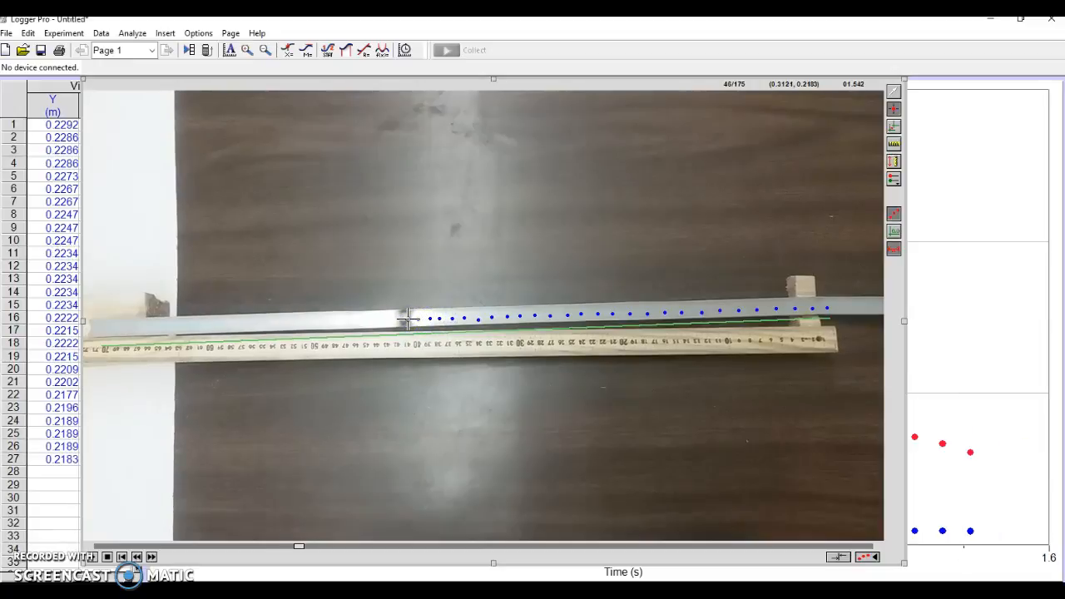
click(406, 317)
click(395, 319)
click(383, 319)
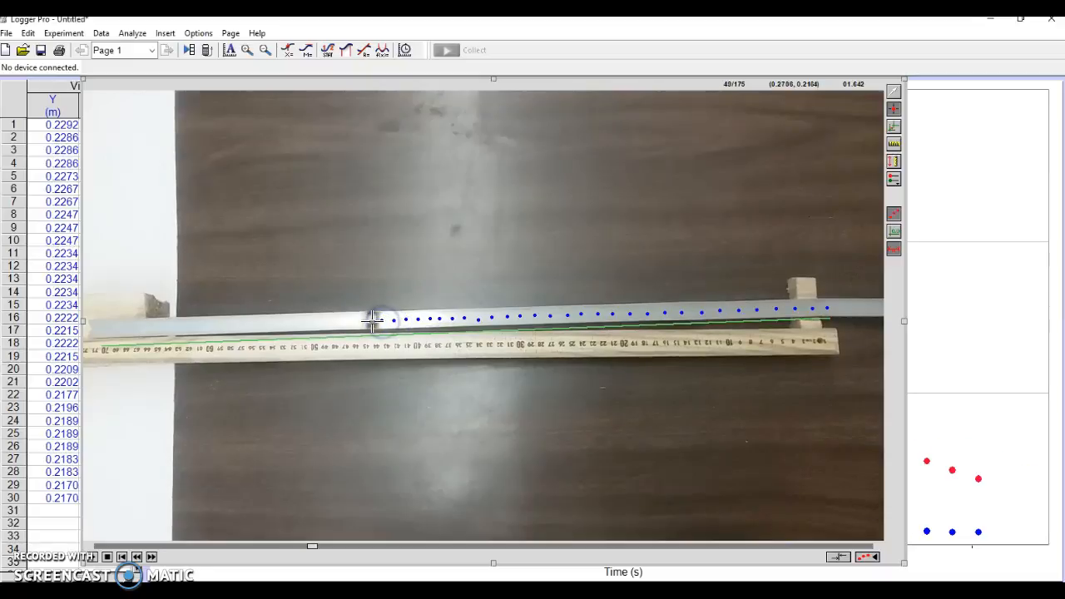
click(372, 319)
click(363, 320)
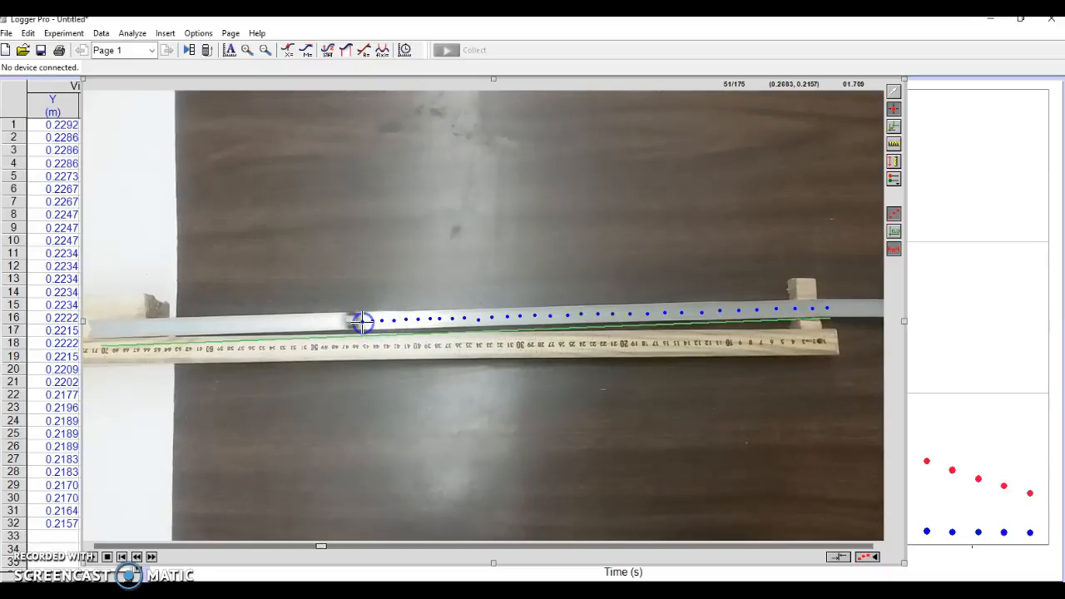
click(352, 321)
click(342, 320)
click(333, 320)
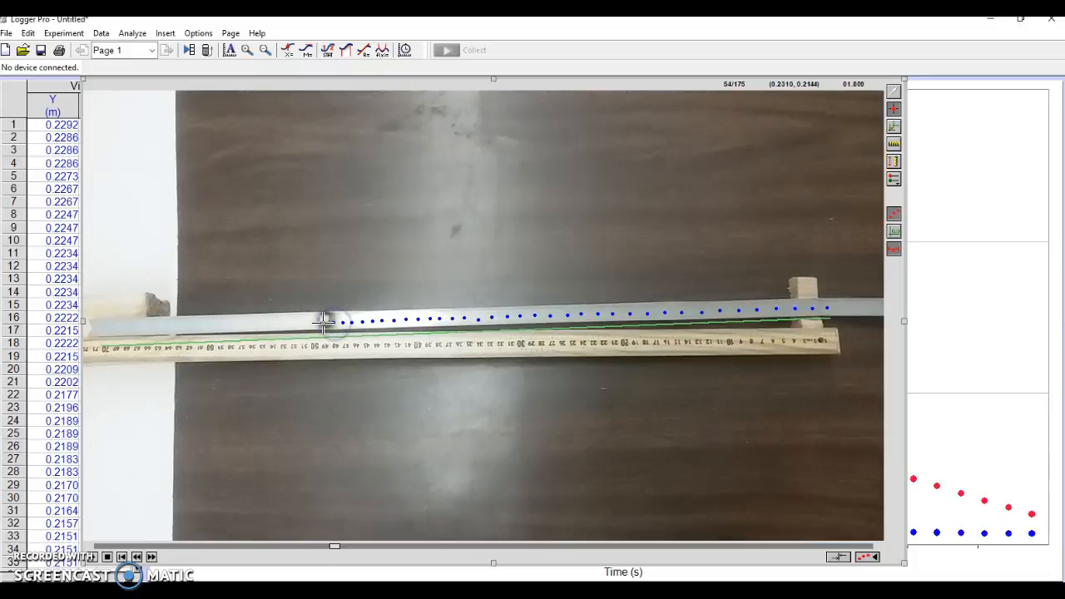
click(323, 322)
click(317, 325)
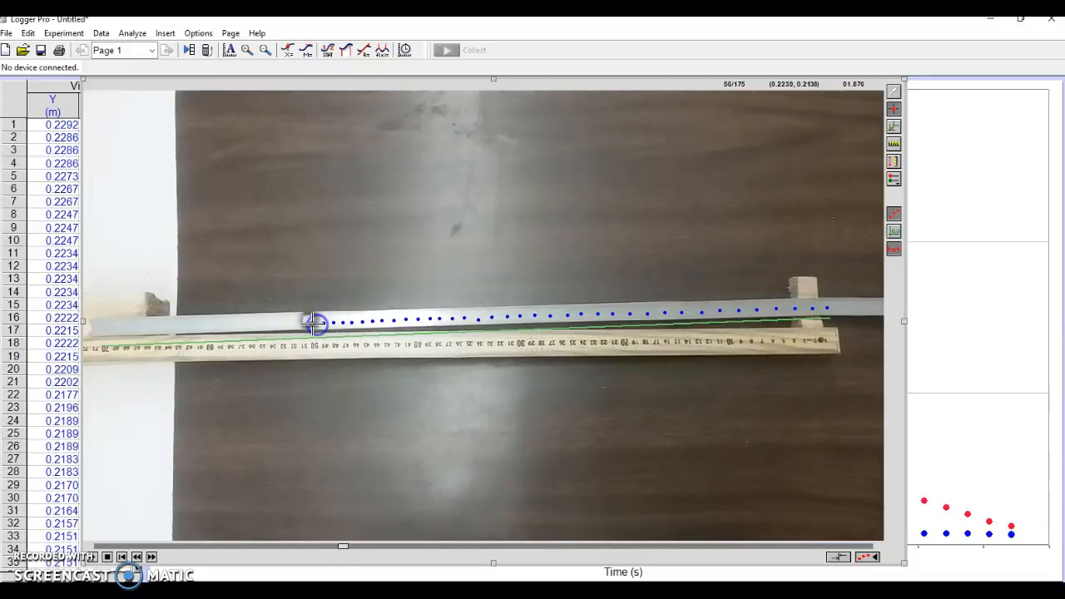
click(309, 324)
click(298, 321)
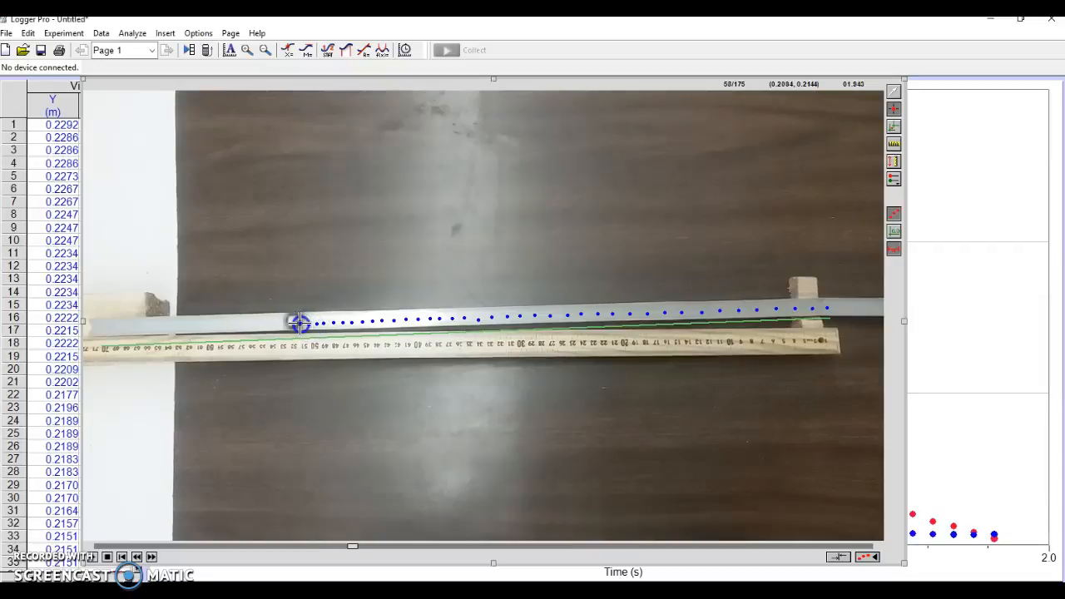
click(288, 323)
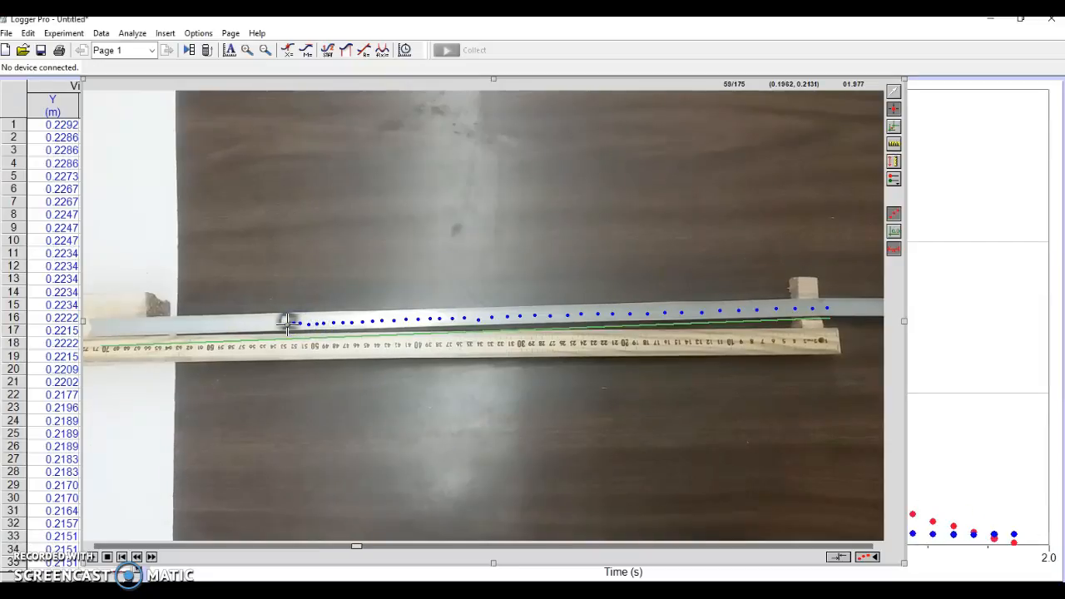
click(281, 325)
click(279, 324)
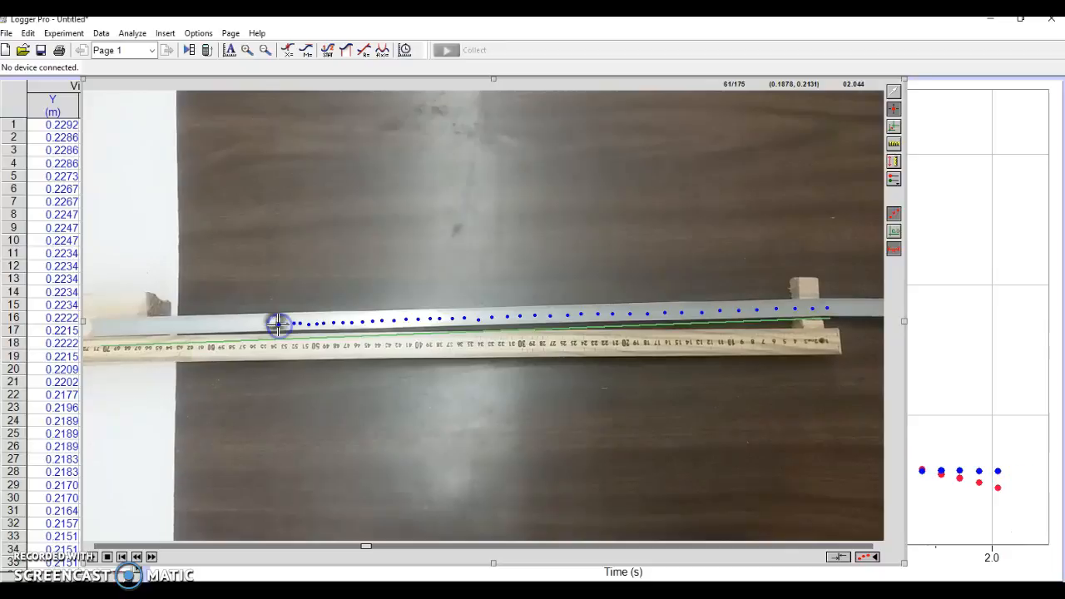
click(271, 324)
click(267, 324)
click(261, 324)
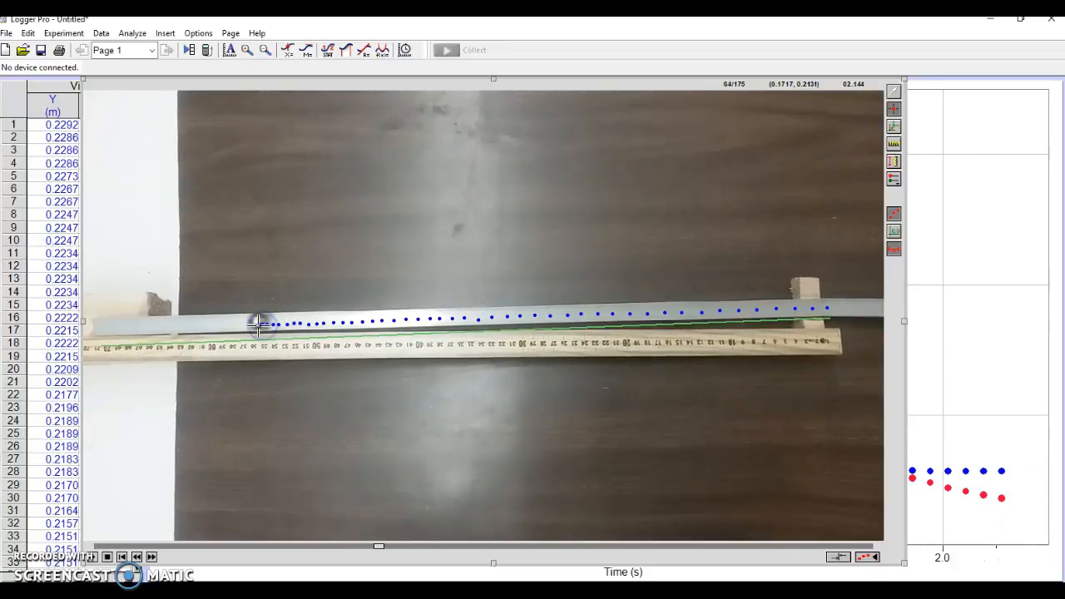
click(256, 326)
click(251, 324)
click(247, 326)
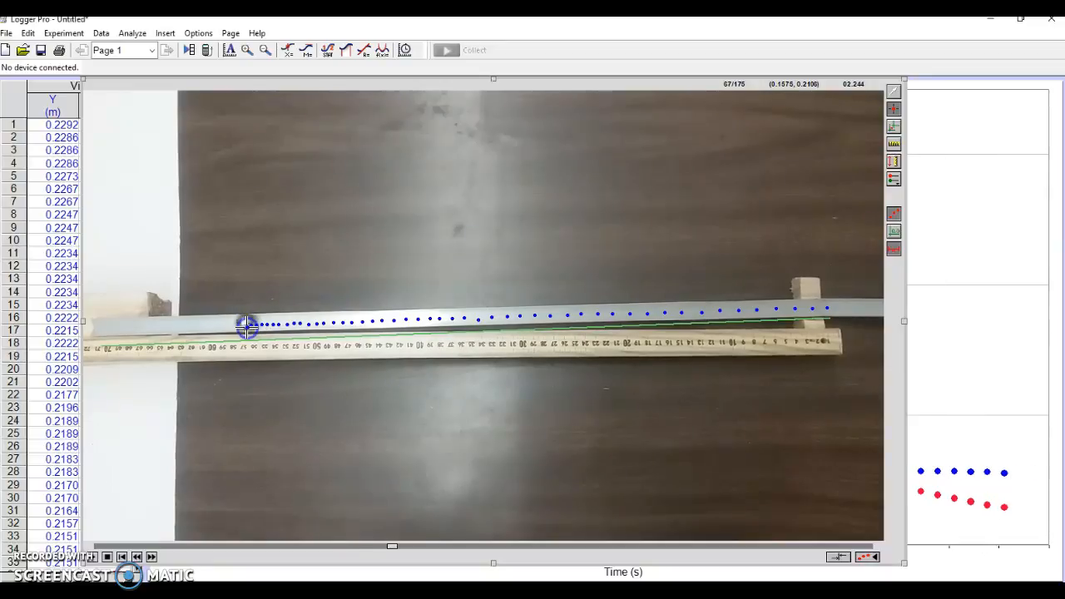
click(244, 325)
click(241, 325)
click(237, 325)
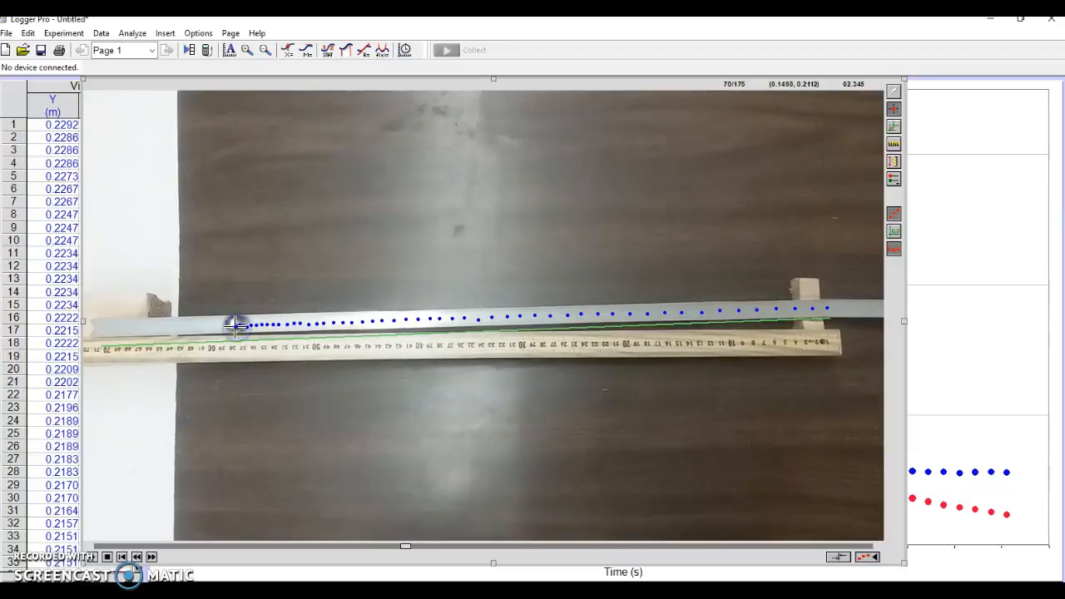
click(234, 327)
click(230, 327)
click(228, 326)
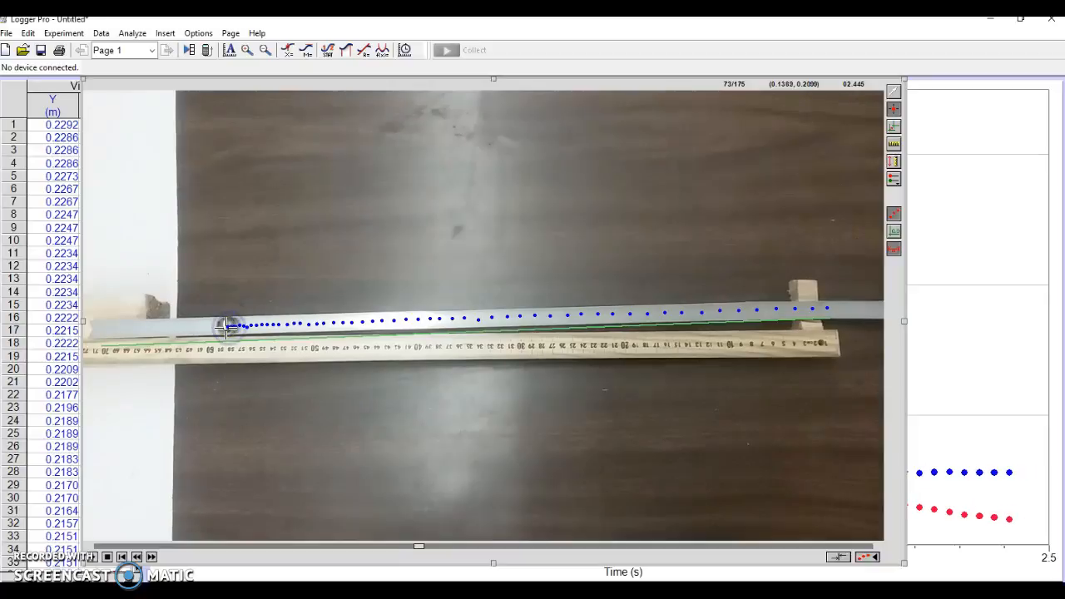
click(225, 327)
click(223, 326)
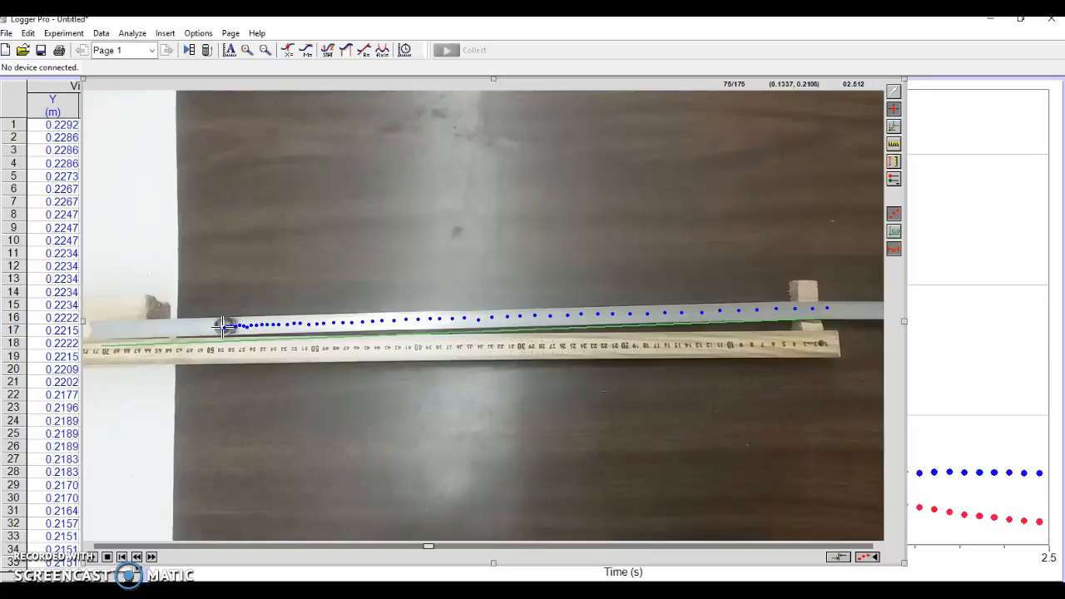
click(223, 326)
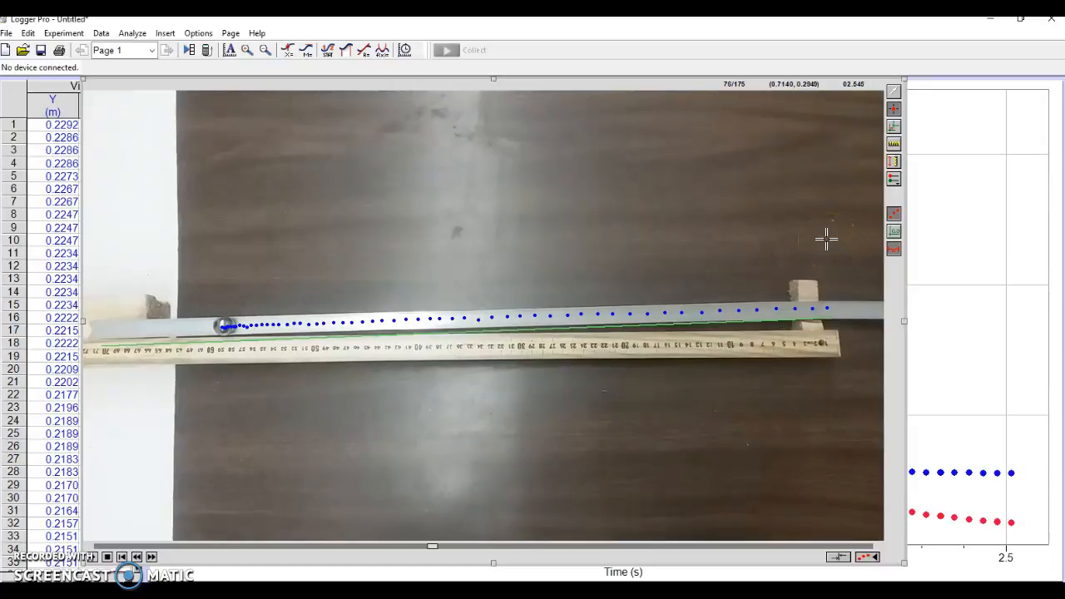
Move the movie to the right to uncover the X Velocity column, and bring the X and Y position-time graph in front of the movie.
click(964, 193)
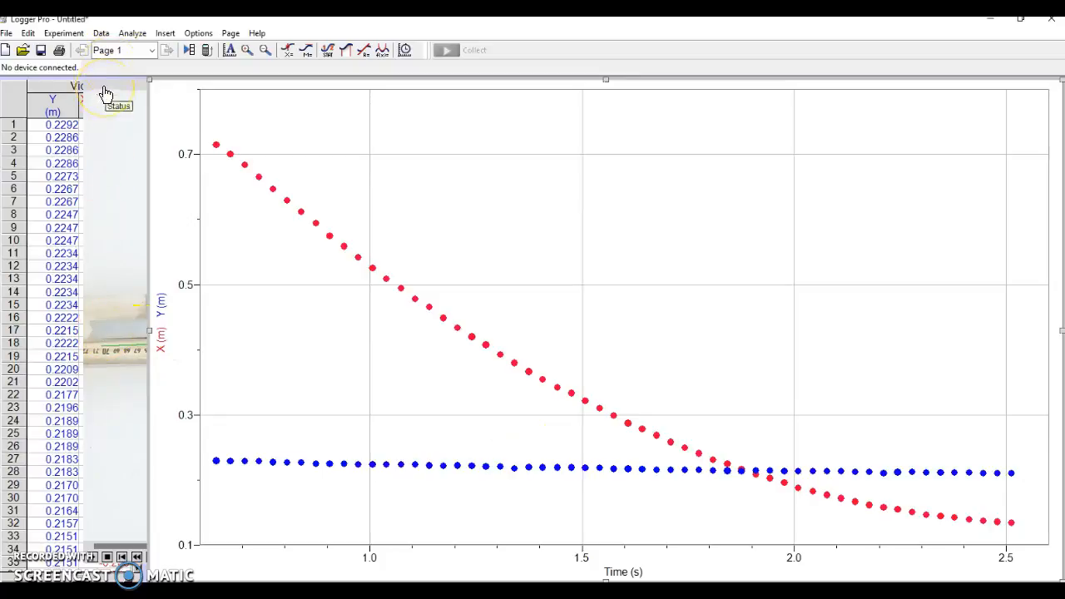
click(106, 92)
click(248, 86)
drag(248, 86, 352, 91)
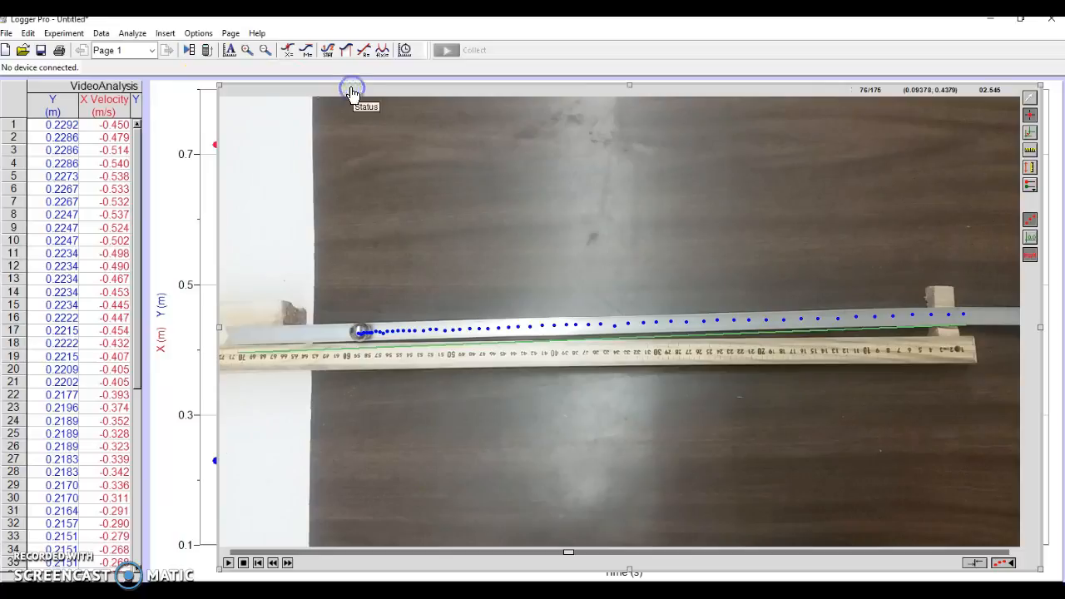
click(163, 121)
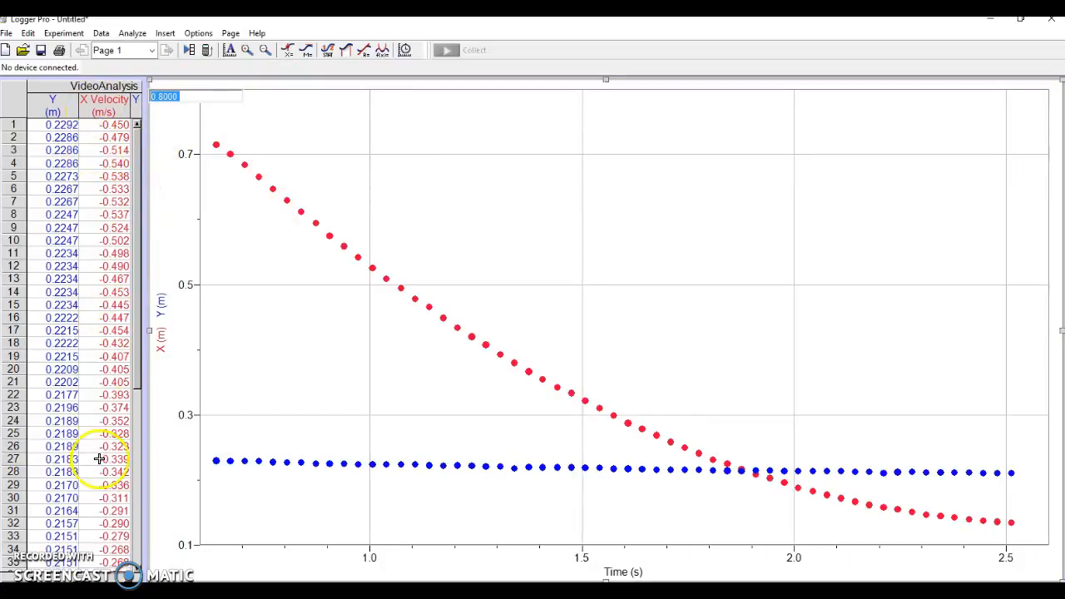
click(112, 215)
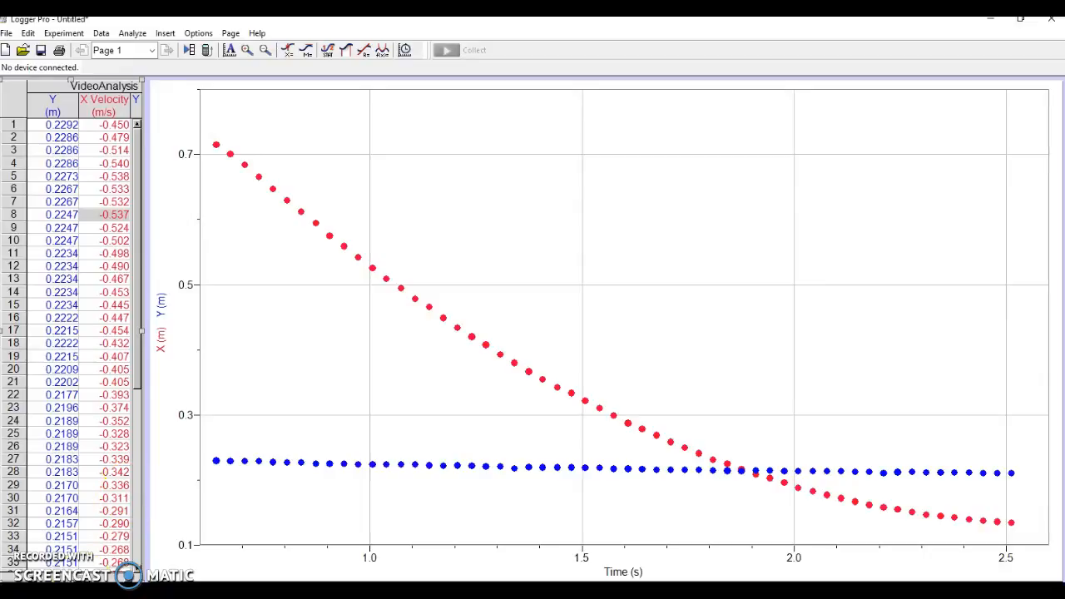
Select the full time range of plotted points and apply an automatic quadratic curve fit, At^2+Bt+C, to the VideoAnalysis X column.
drag(85, 575, 58, 576)
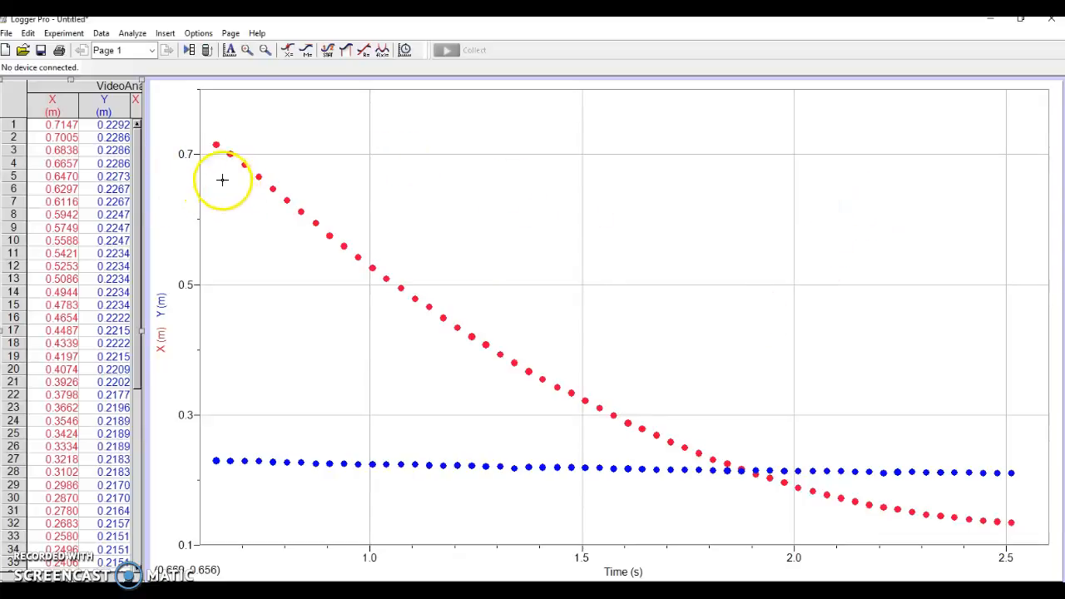
drag(212, 178, 1016, 326)
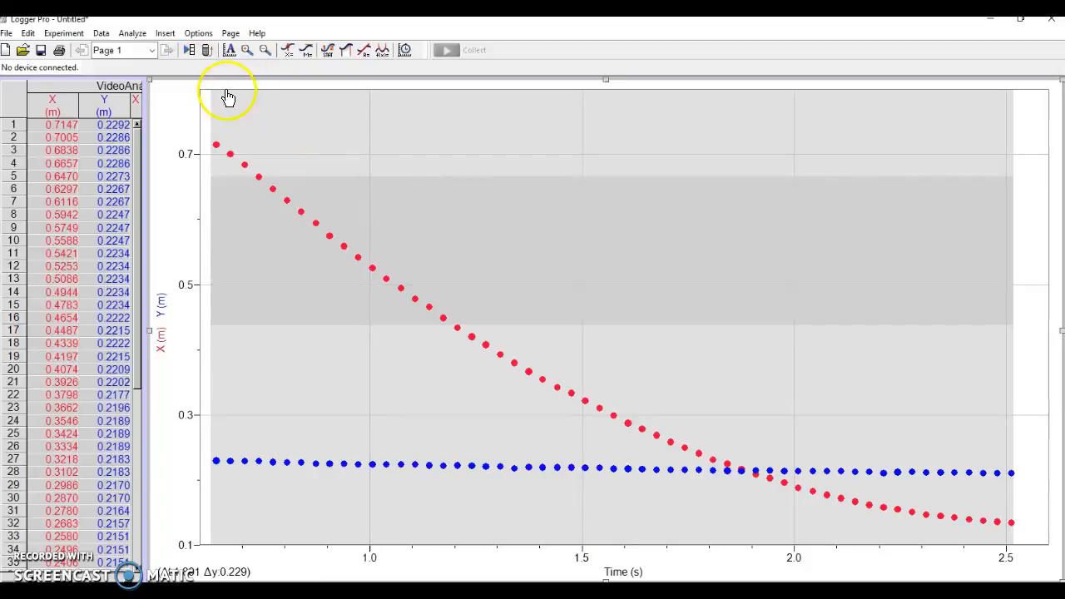
click(383, 51)
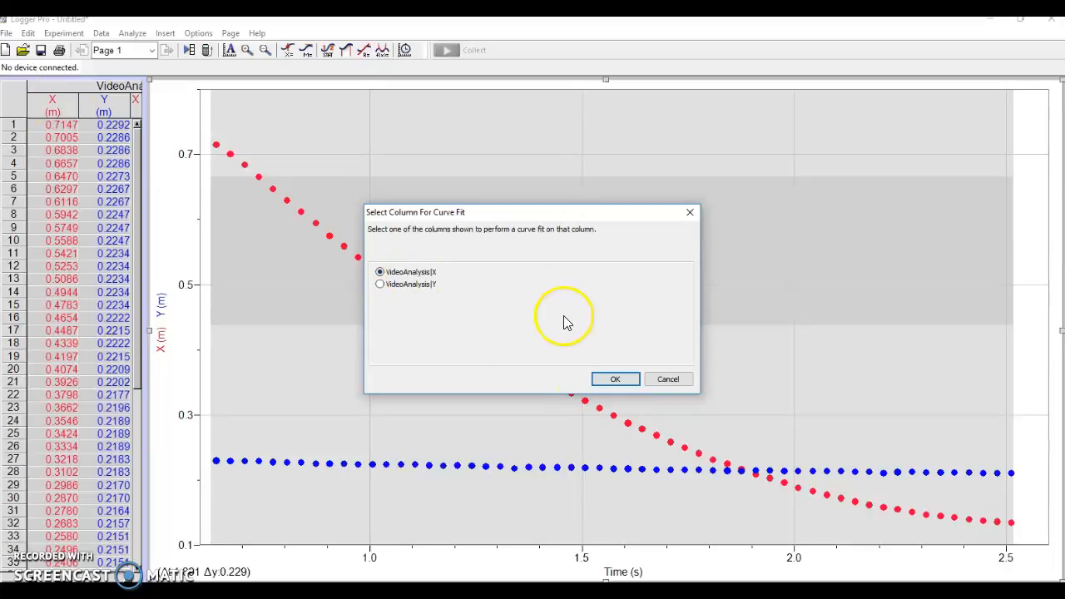
click(612, 381)
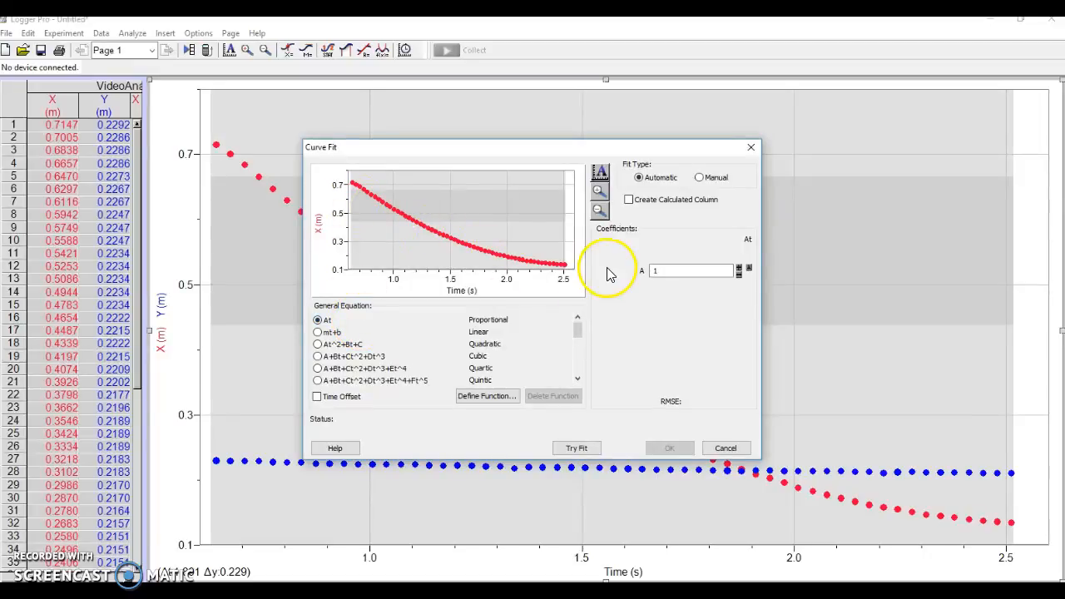
click(337, 344)
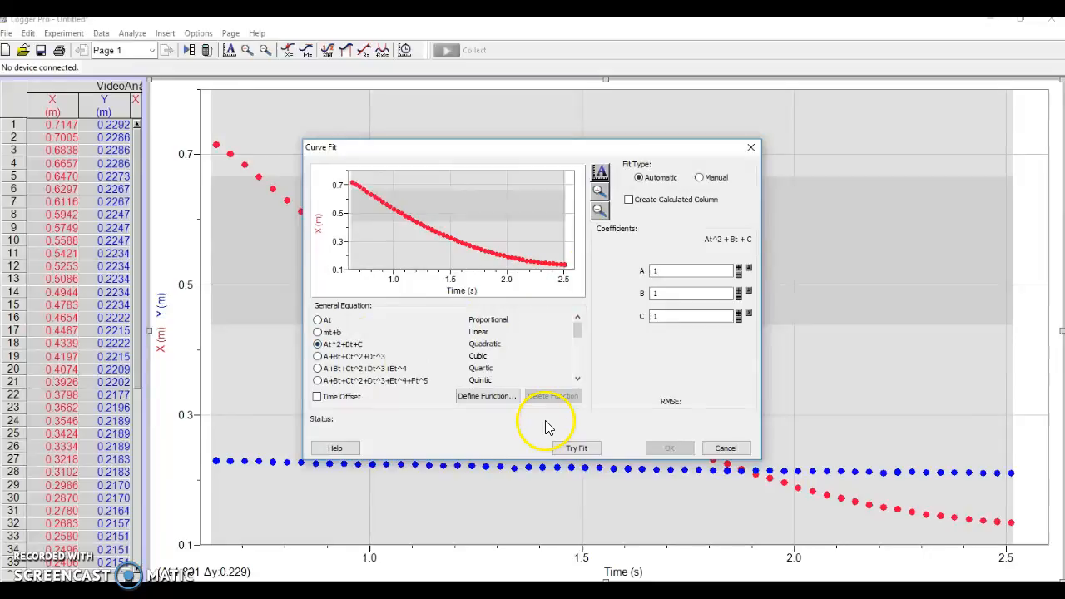
click(591, 449)
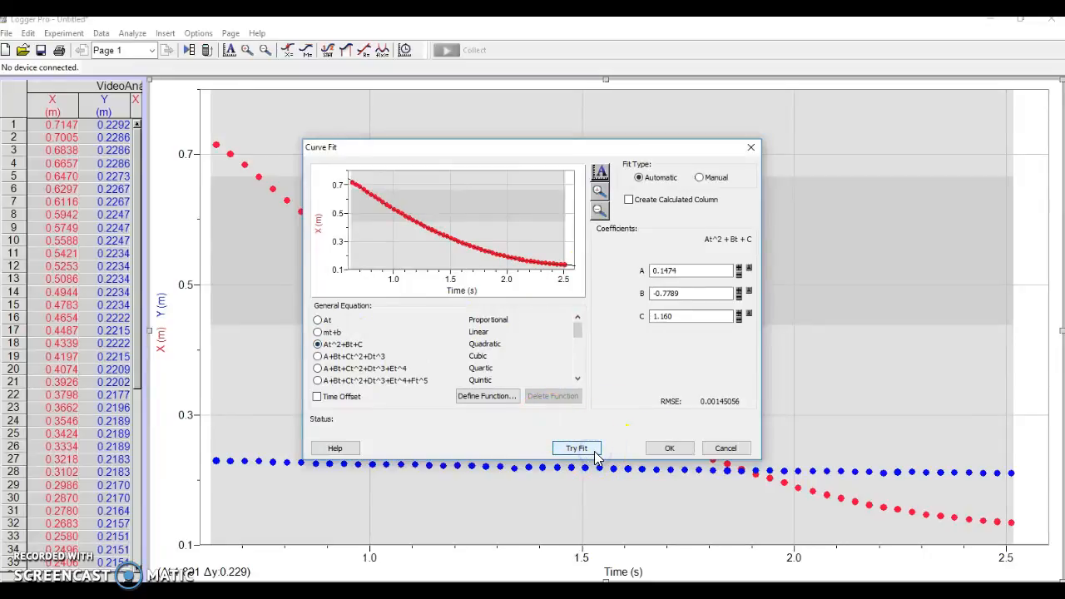
click(671, 447)
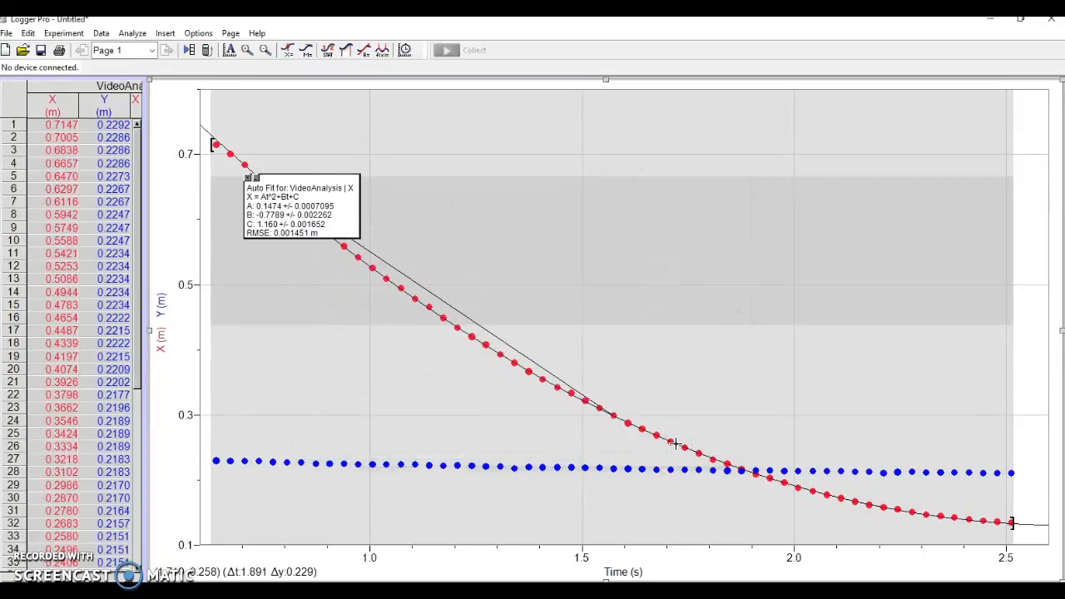
Move the X curve-fit results box off the data points into the empty graph area above the curve, near 2.0 s.
mouse_move(331, 180)
mouse_down()
mouse_move(558, 120)
mouse_move(544, 133)
mouse_move(744, 195)
mouse_move(815, 202)
mouse_up()
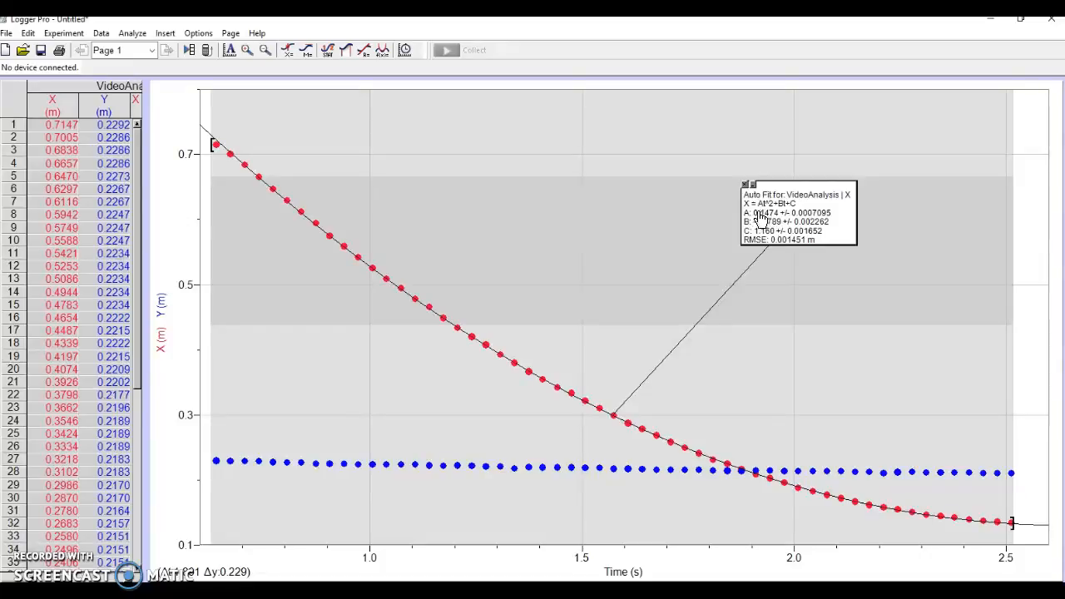
click(772, 220)
click(745, 183)
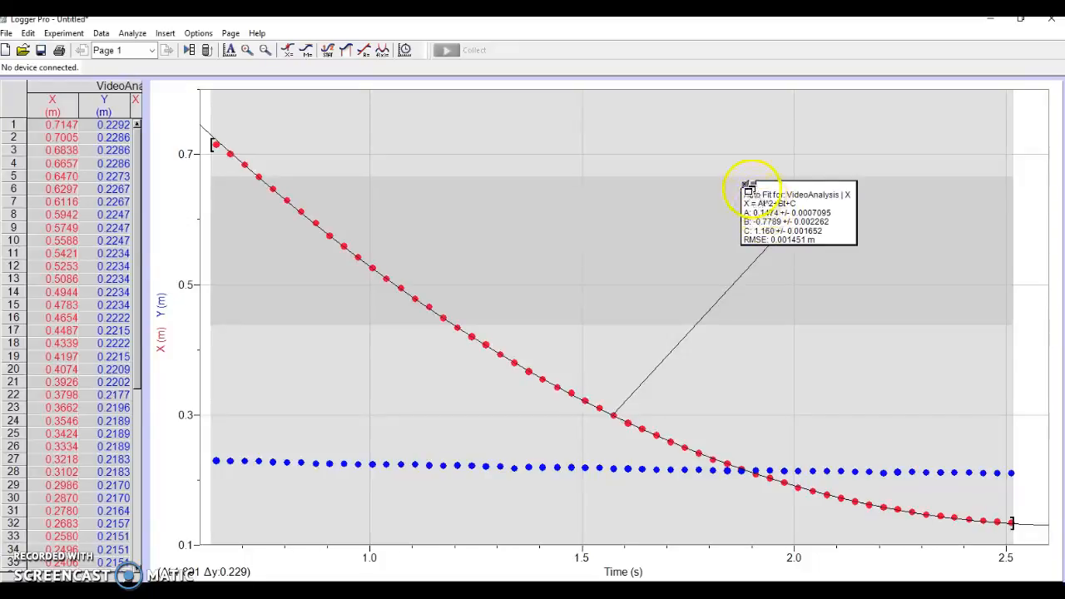